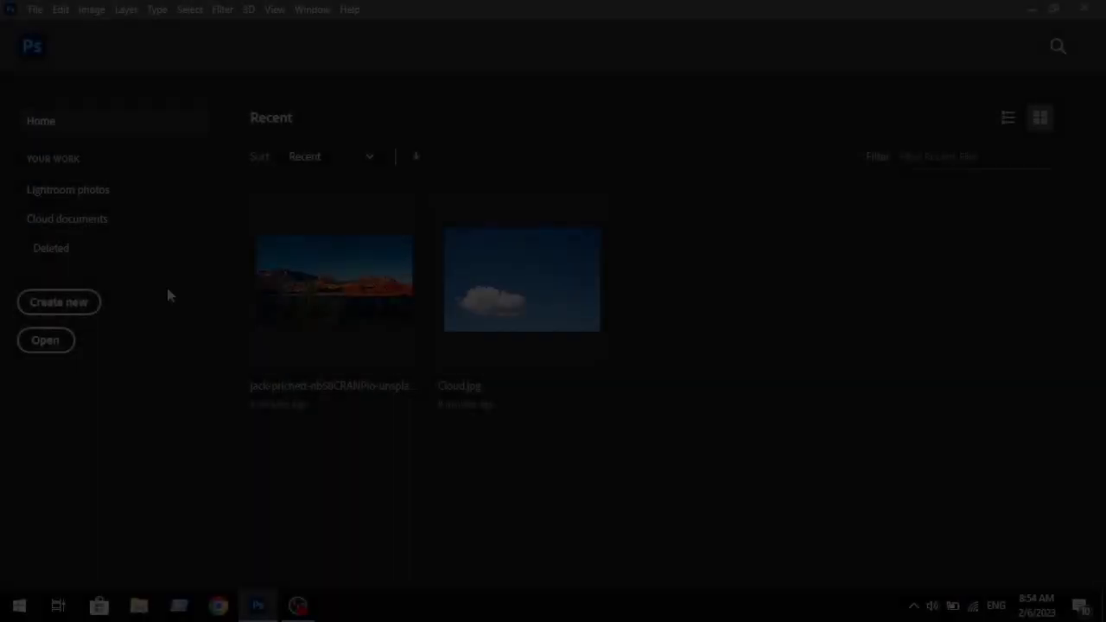
Open jack-prichett-nb58CRANPio-unsplash.jpg and fit the whole desert photo in view, with the Layers panel collapsed.
left_click(341, 298)
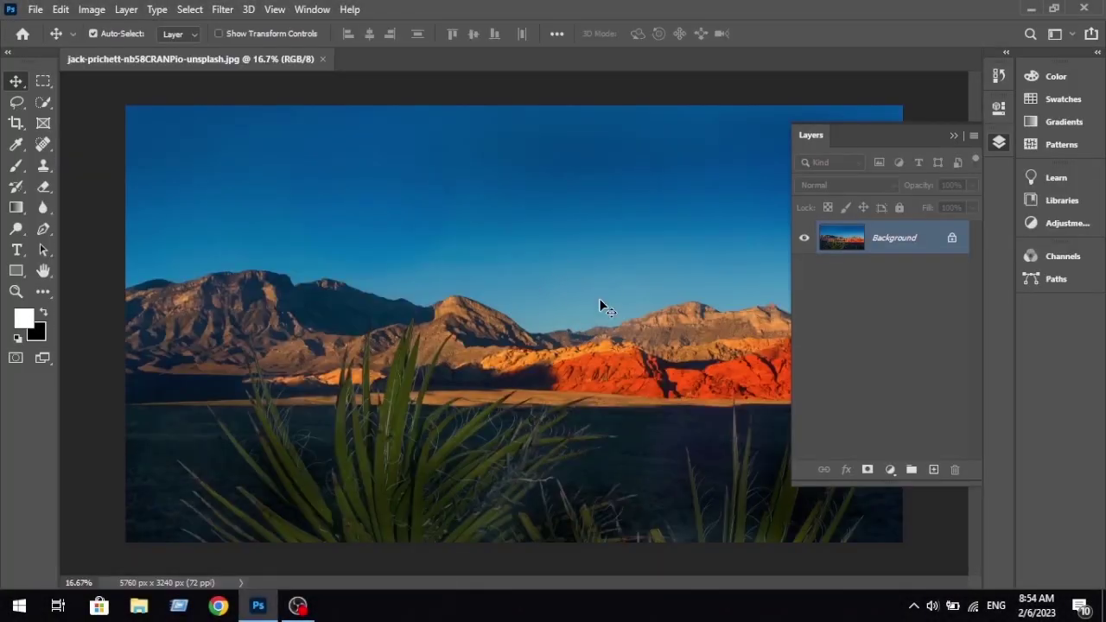
left_click(952, 136)
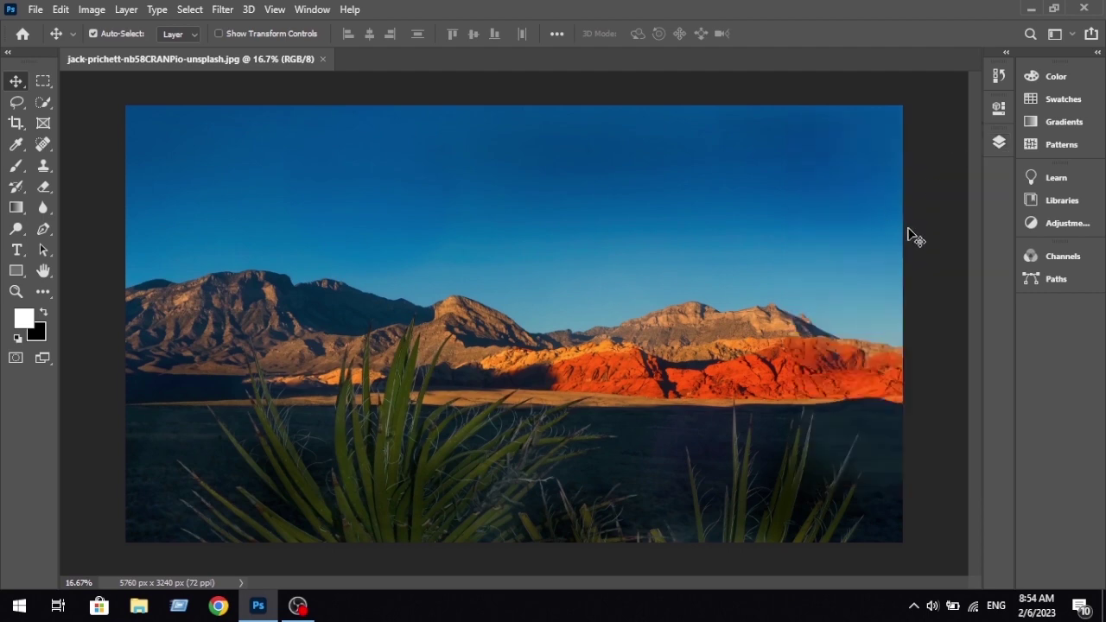
scroll(580, 345, "up", 2)
scroll(581, 345, "up", 1)
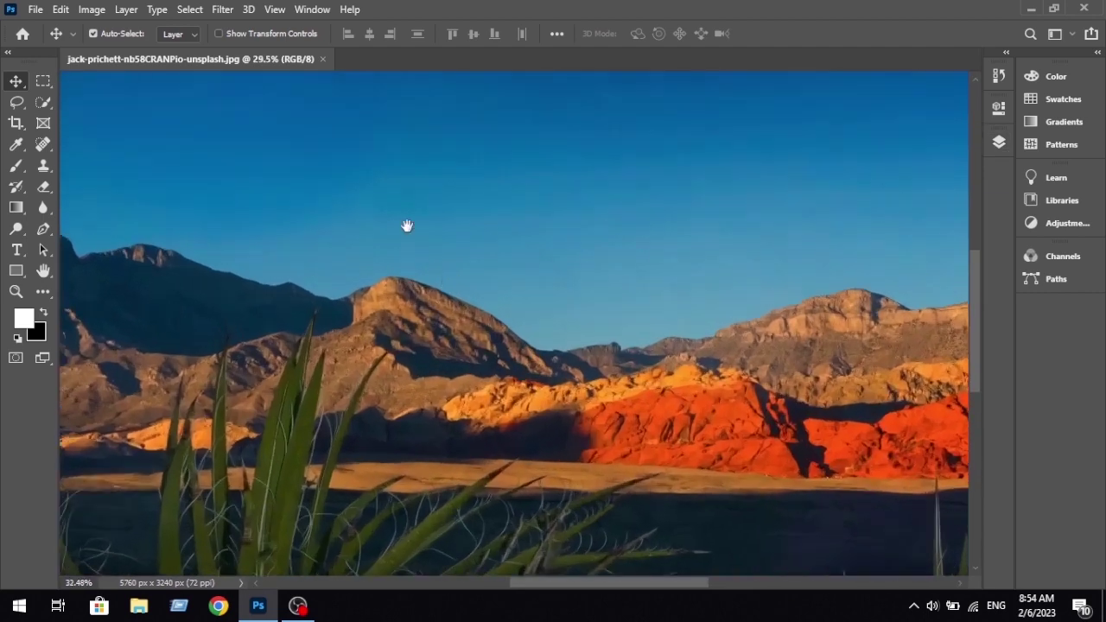
scroll(405, 227, "down", 1)
scroll(514, 289, "down", 2)
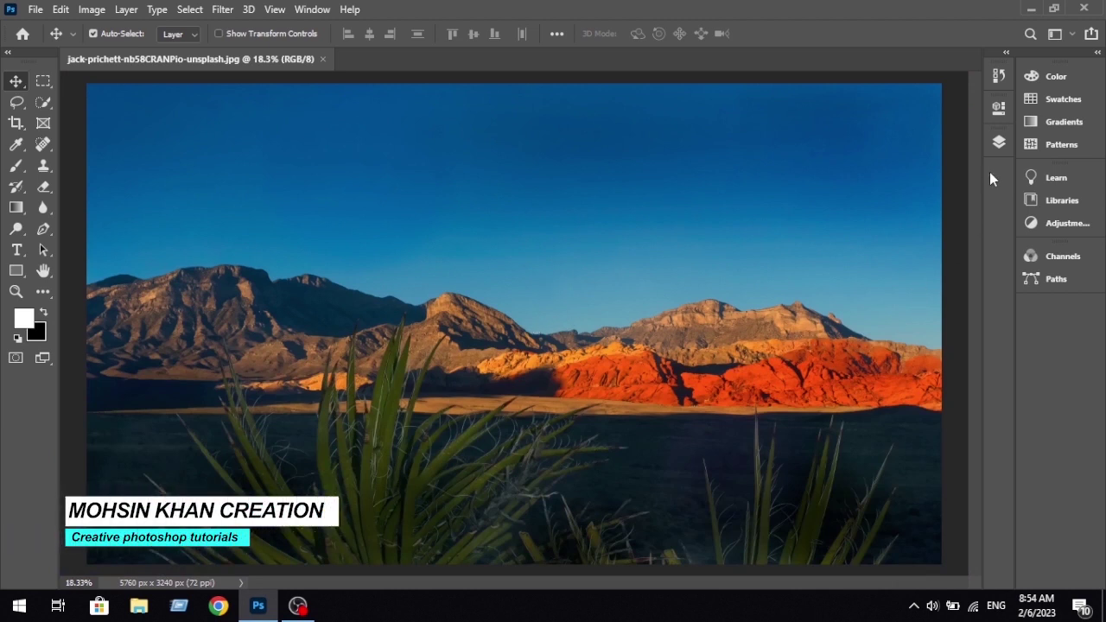
Add a Levels adjustment layer, dragging the midtone slider left to brighten the photo.
left_click(999, 142)
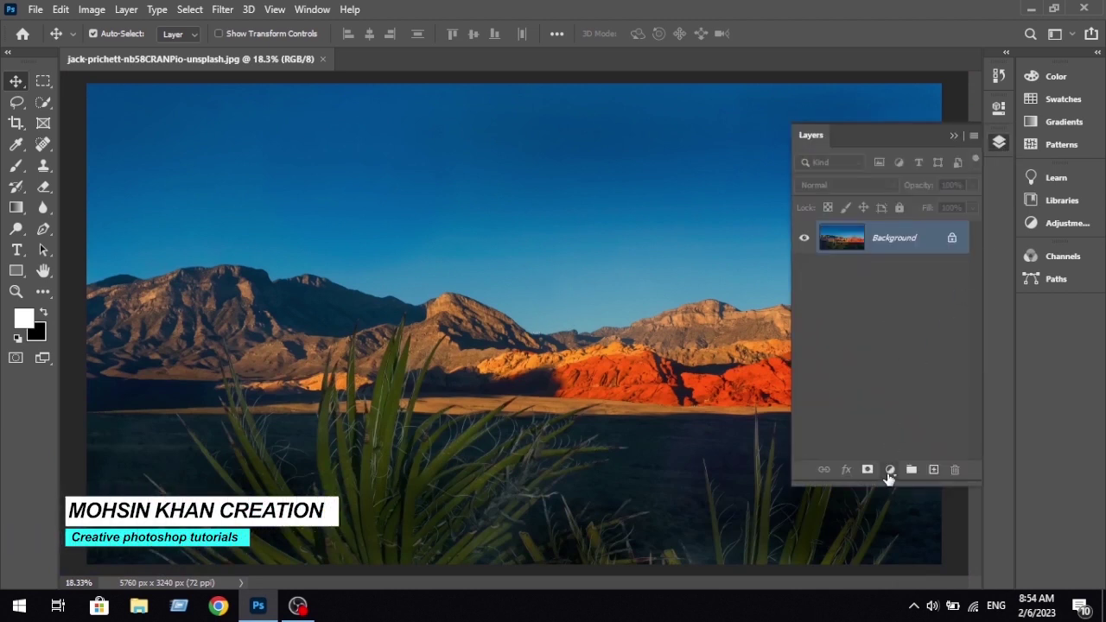
left_click(889, 472)
left_click(907, 252)
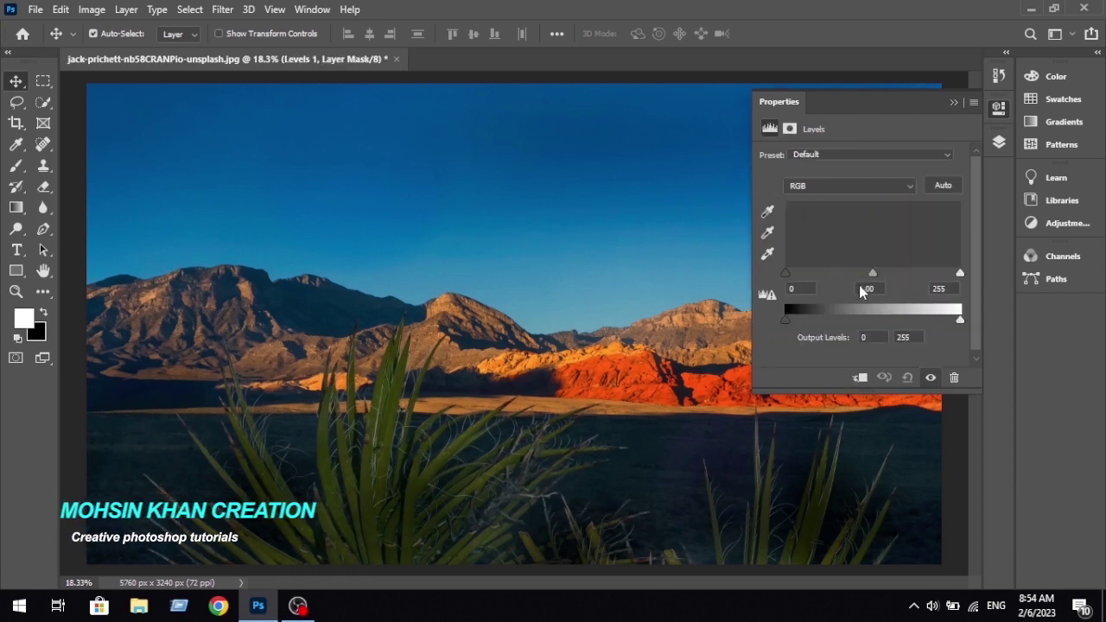
left_click_drag(871, 273, 798, 279)
left_click(952, 104)
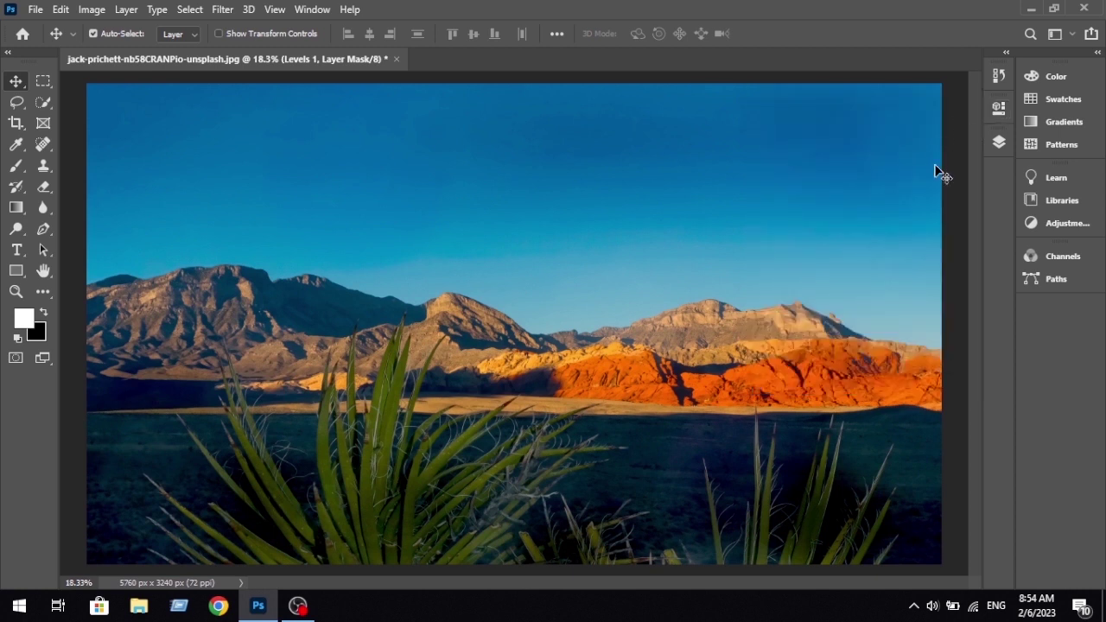
Add a Hue/Saturation adjustment on the Background with Cyans Hue at -8, turning the sky teal.
left_click(999, 142)
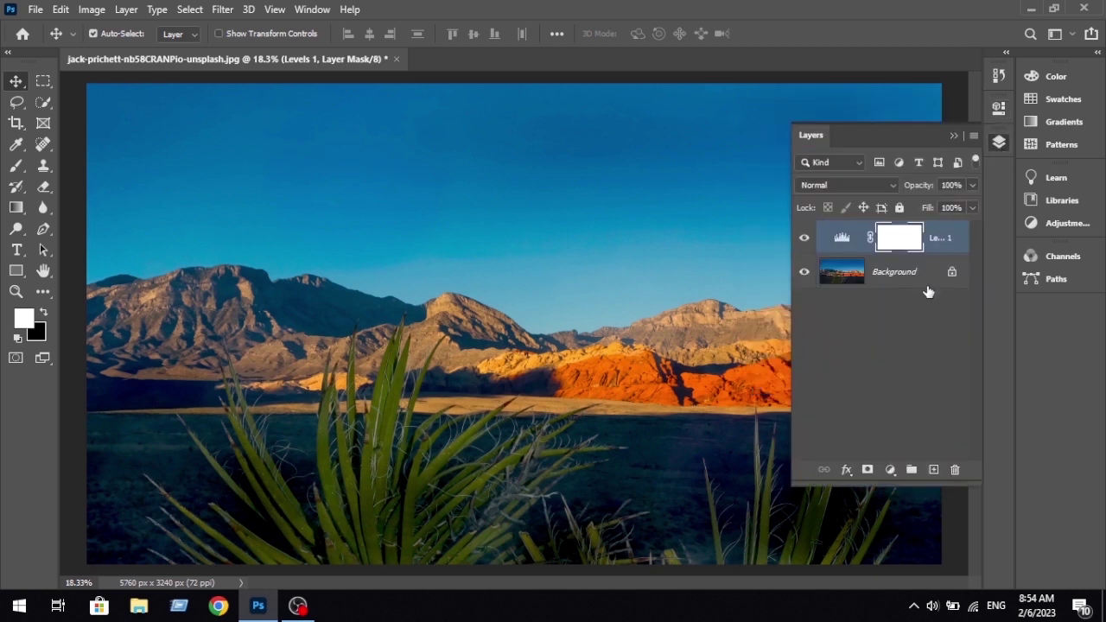
left_click(896, 282)
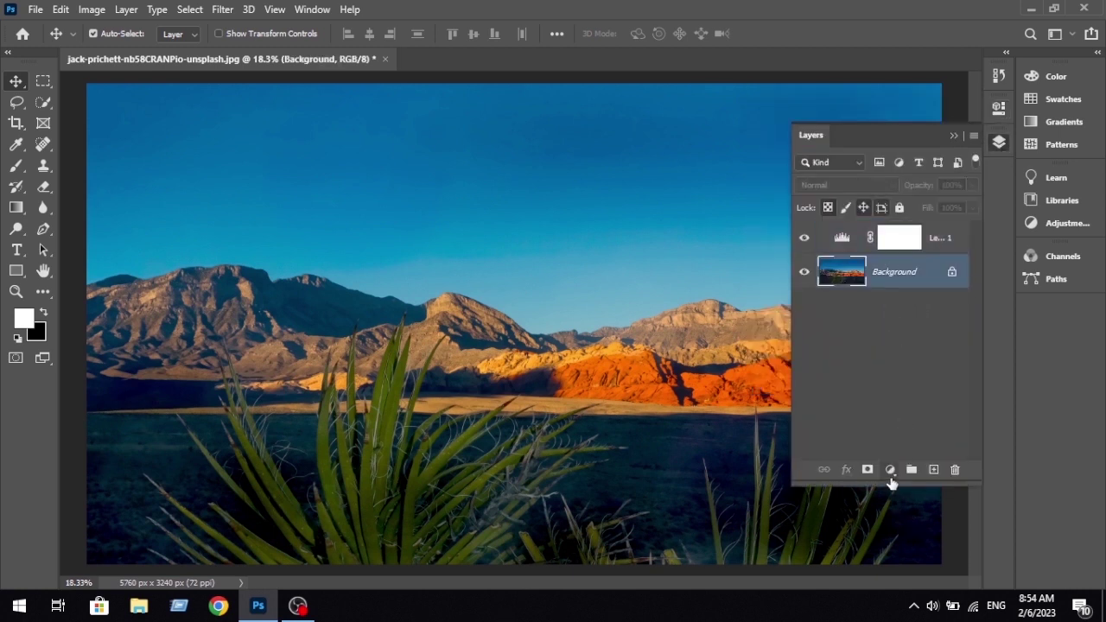
left_click(890, 471)
left_click(923, 319)
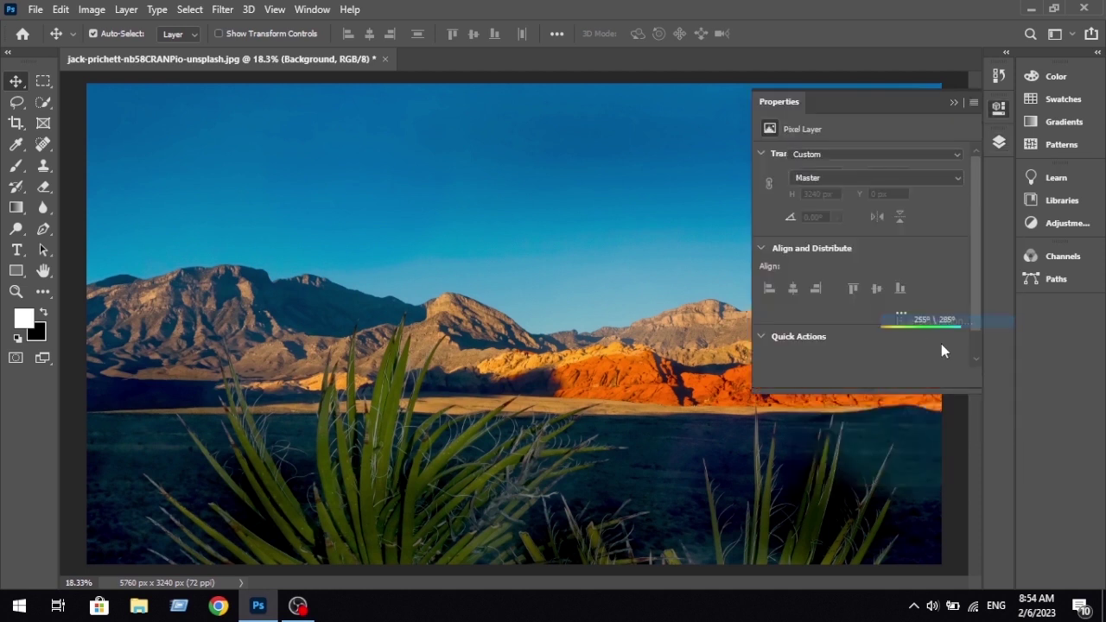
left_click(829, 155)
left_click(825, 177)
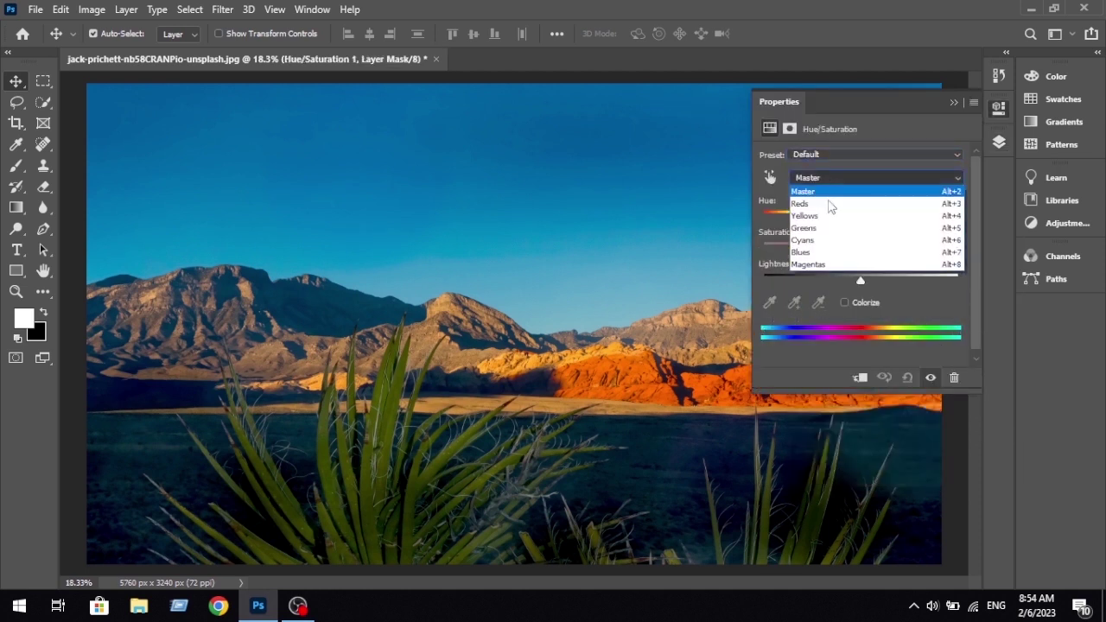
left_click(812, 240)
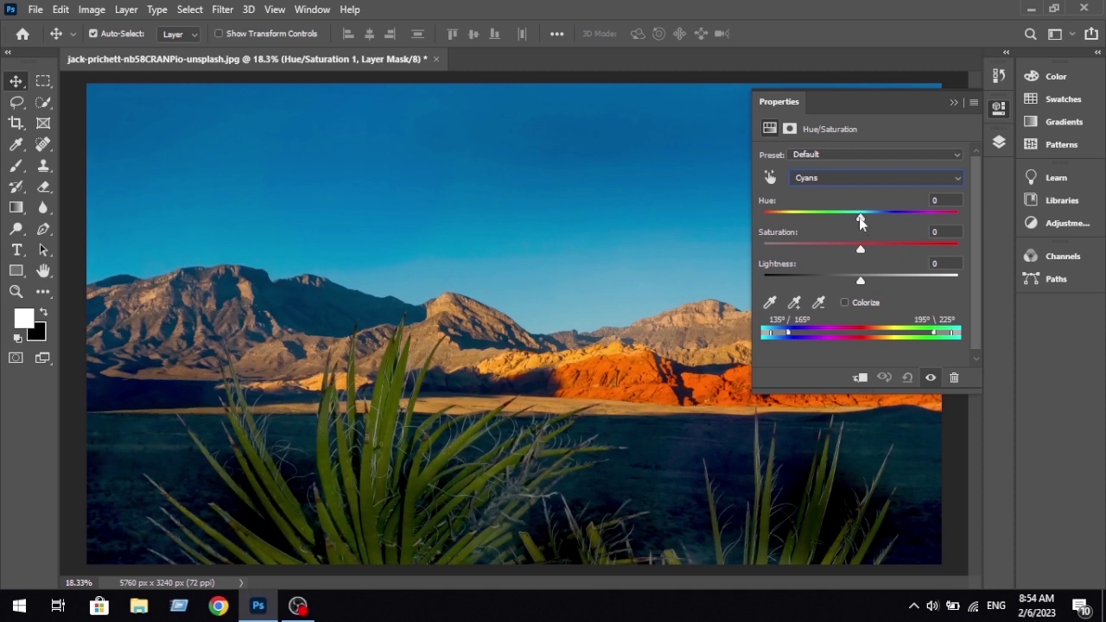
left_click_drag(860, 222, 855, 220)
left_click(955, 104)
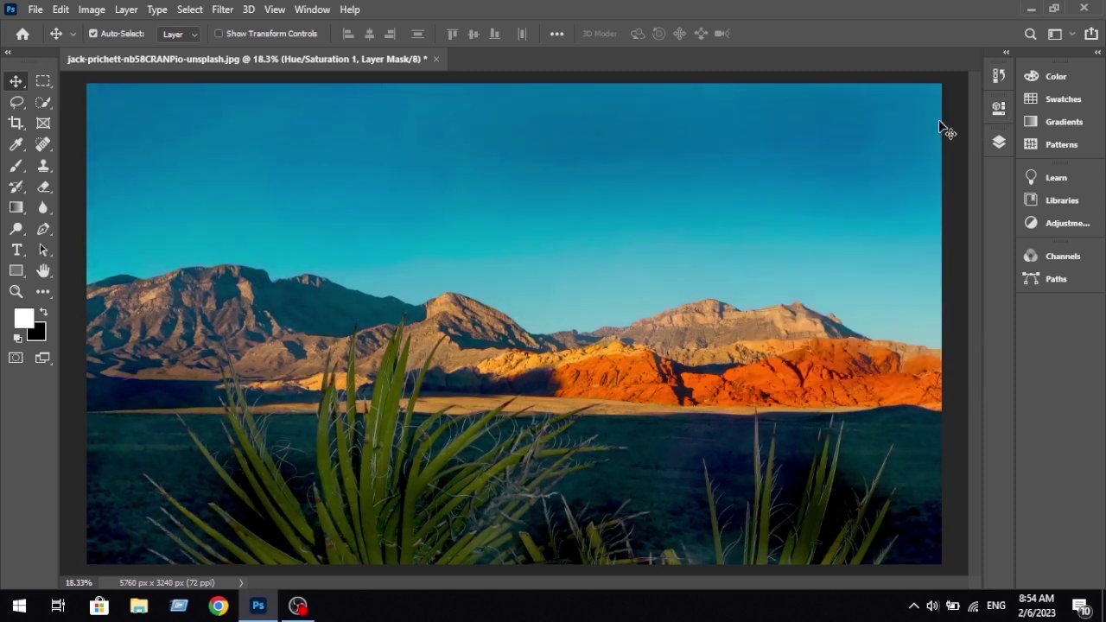
scroll(527, 332, "up", 1)
scroll(527, 333, "down", 3)
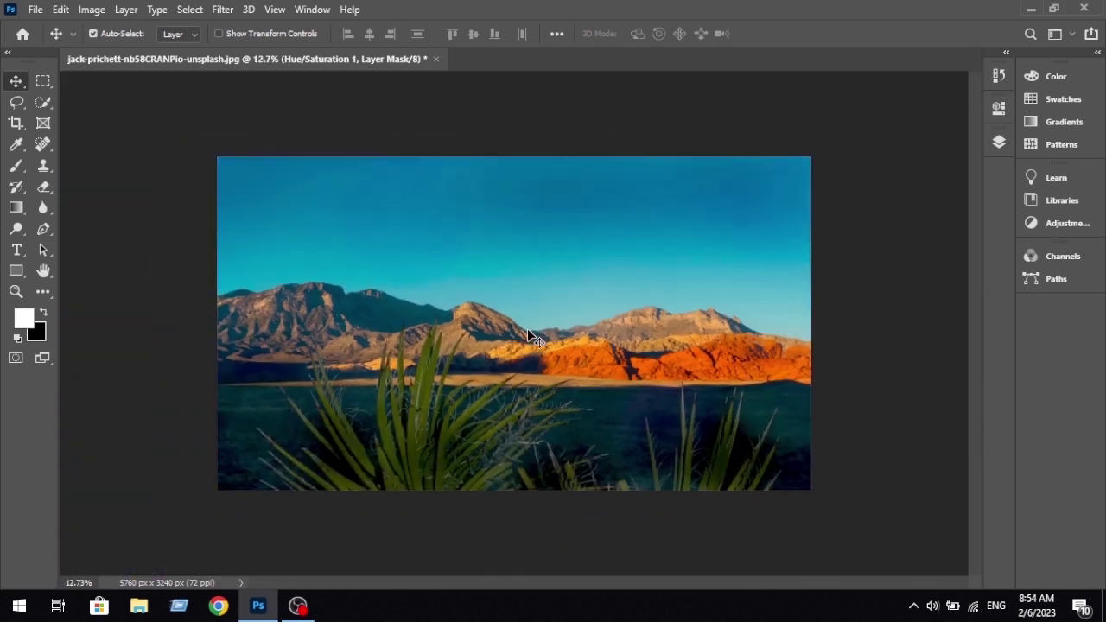
scroll(528, 337, "up", 2)
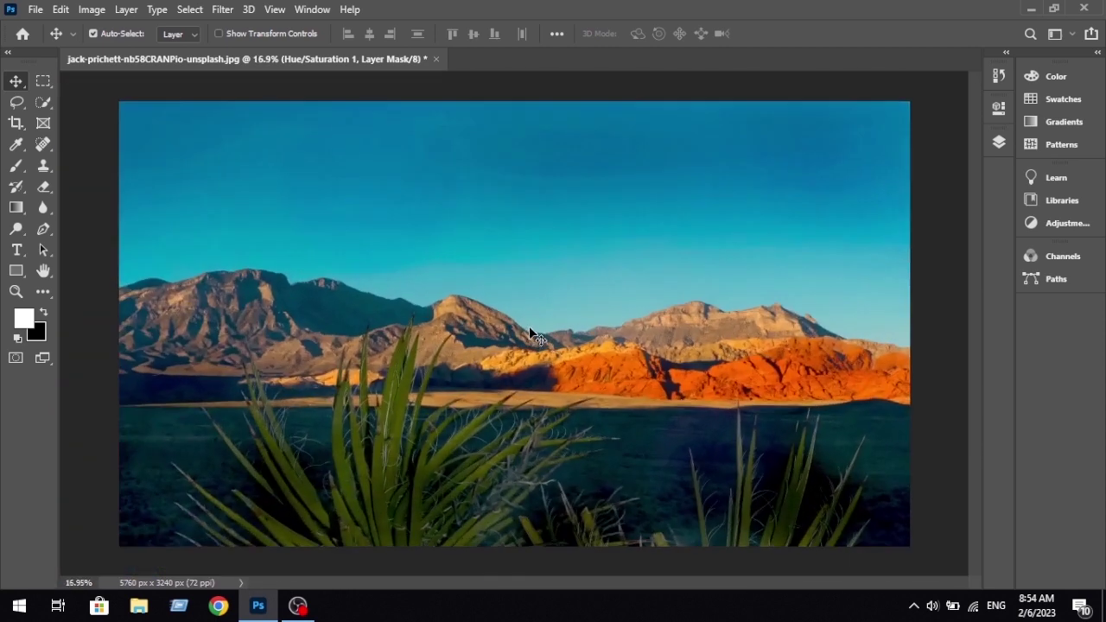
left_click(999, 143)
Merge all three layers into one Background layer and duplicate it as Background copy.
left_click(942, 250)
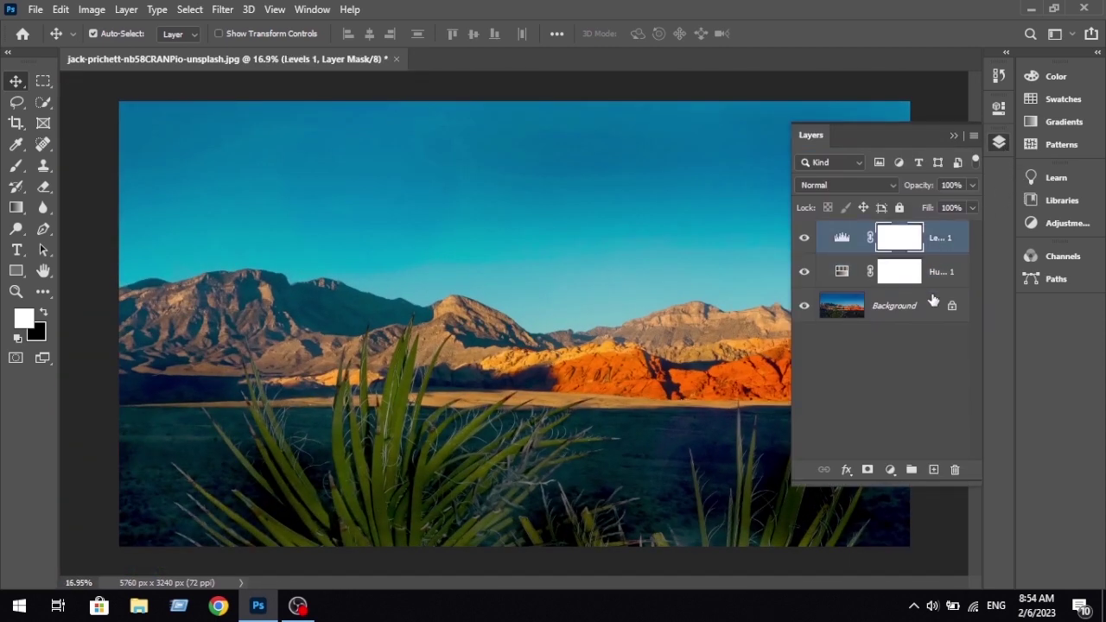
left_click(923, 321, "shift")
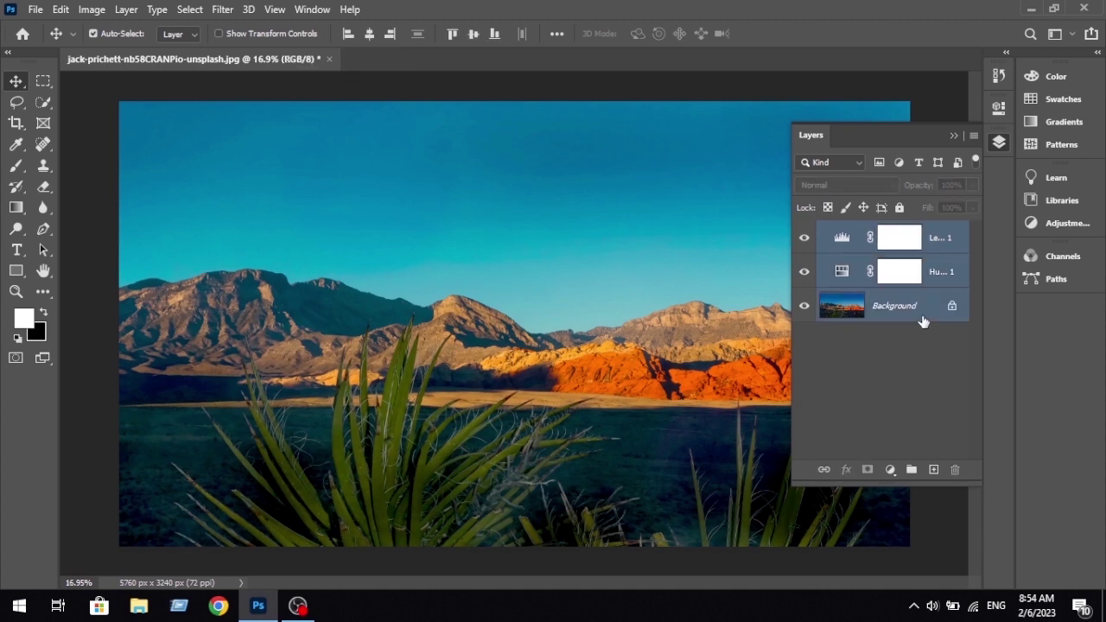
right_click(921, 261)
left_click(766, 479)
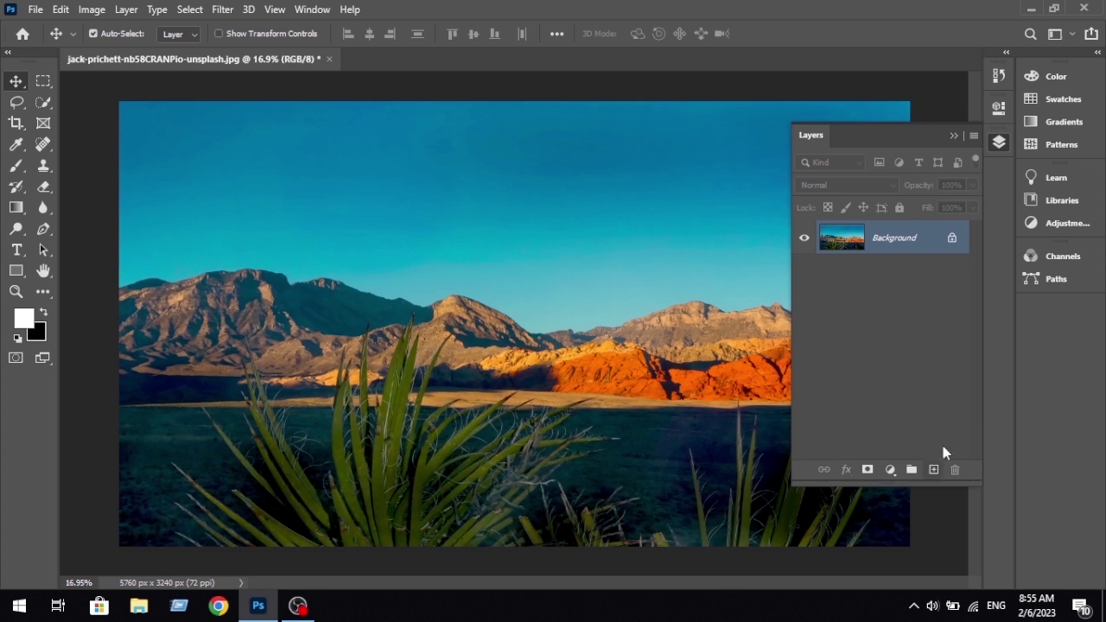
left_click_drag(882, 246, 933, 469)
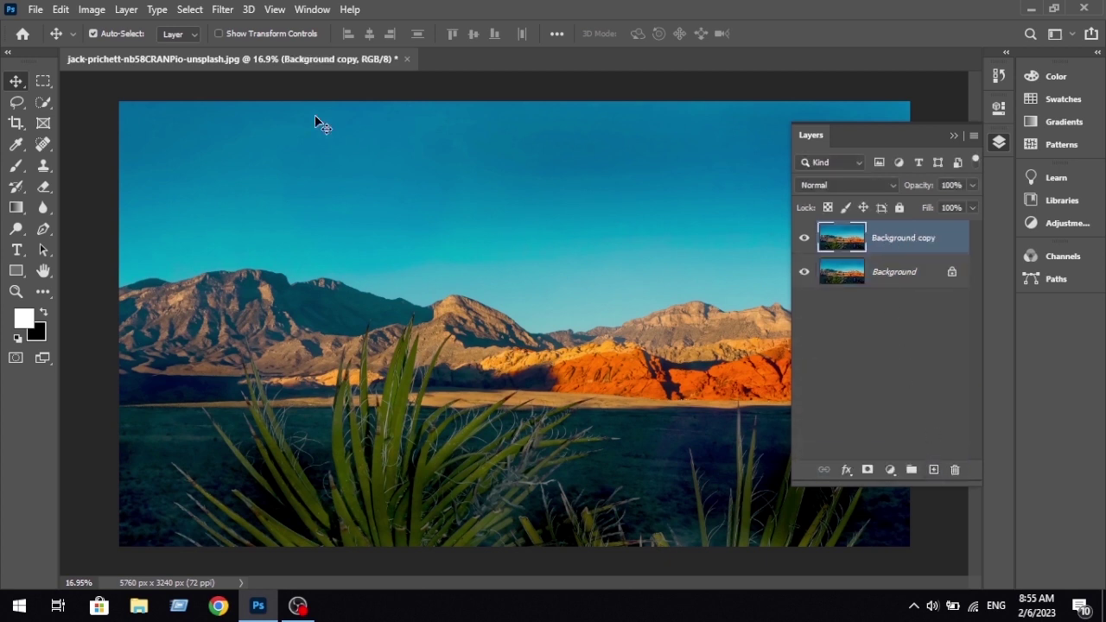
Open Cloud.jpg from the Home screen and desaturate it with Image > Adjustments > Desaturate.
left_click(24, 35)
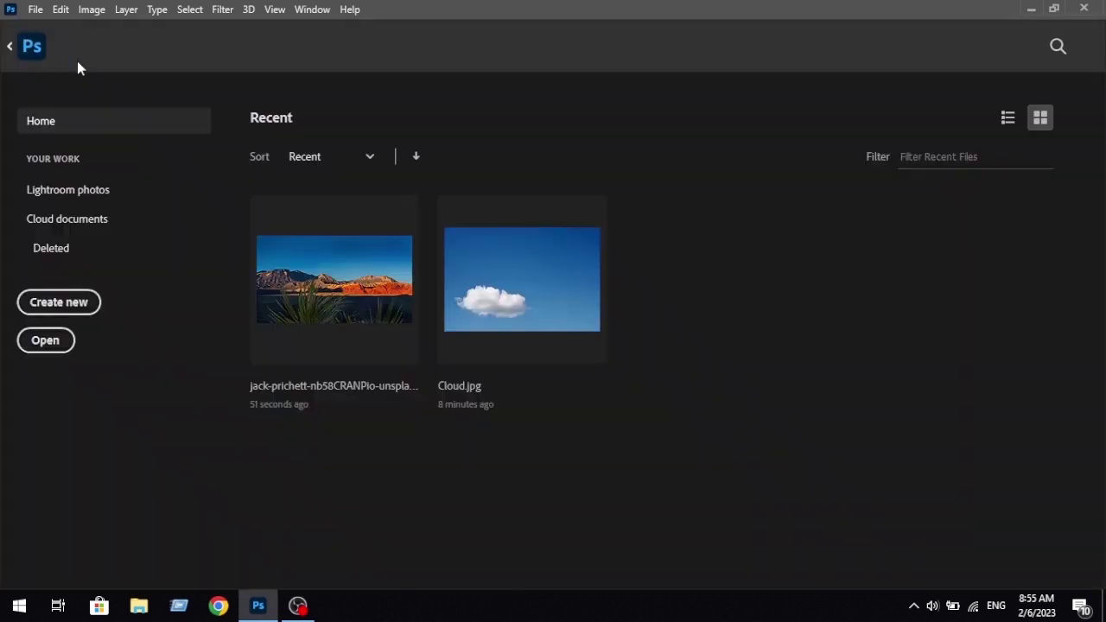
left_click(490, 286)
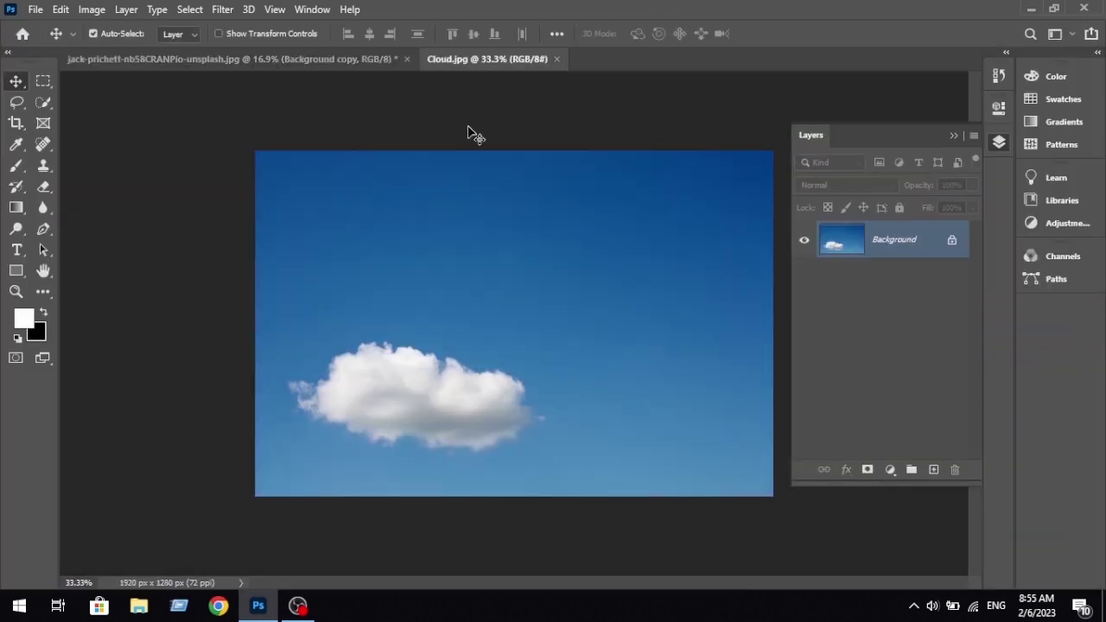
scroll(450, 319, "up", 2)
scroll(570, 424, "up", 2)
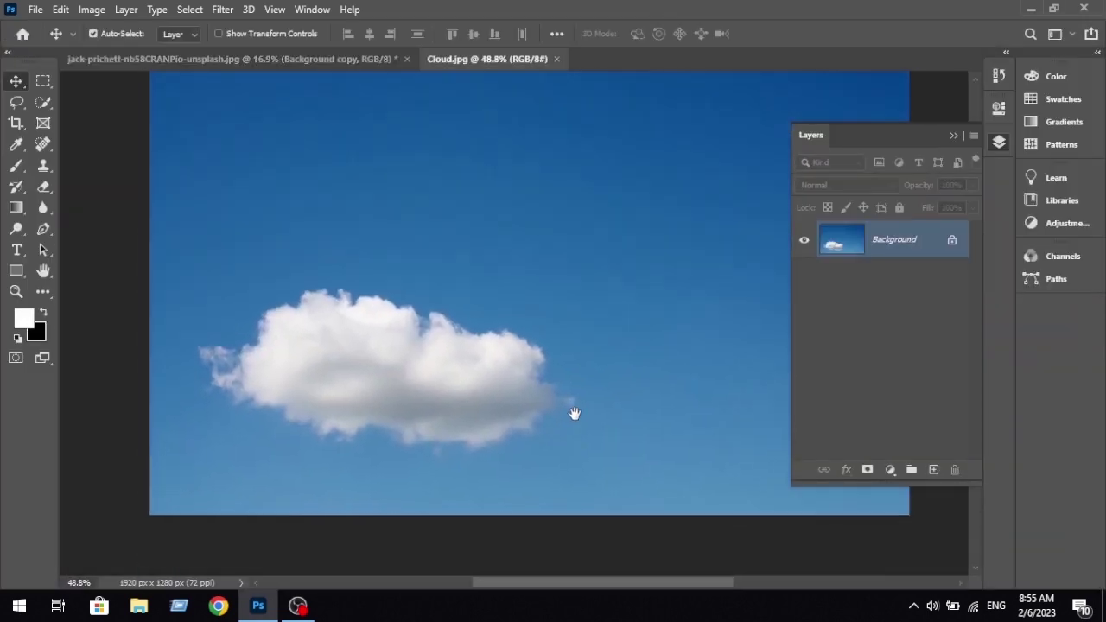
left_click(91, 10)
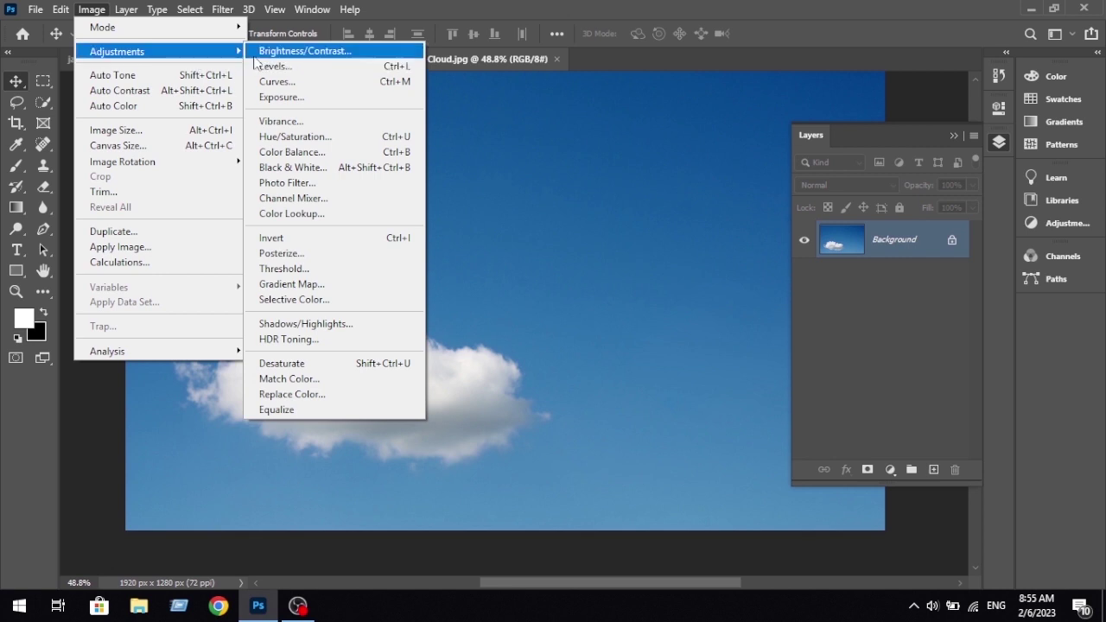
mouse_move(117, 51)
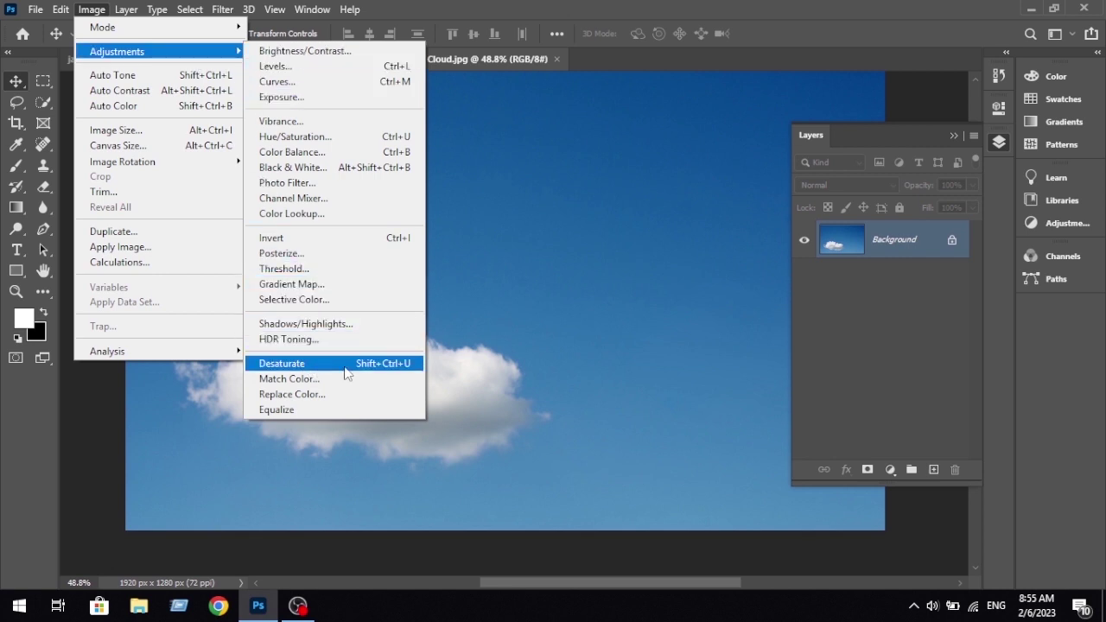
left_click(343, 365)
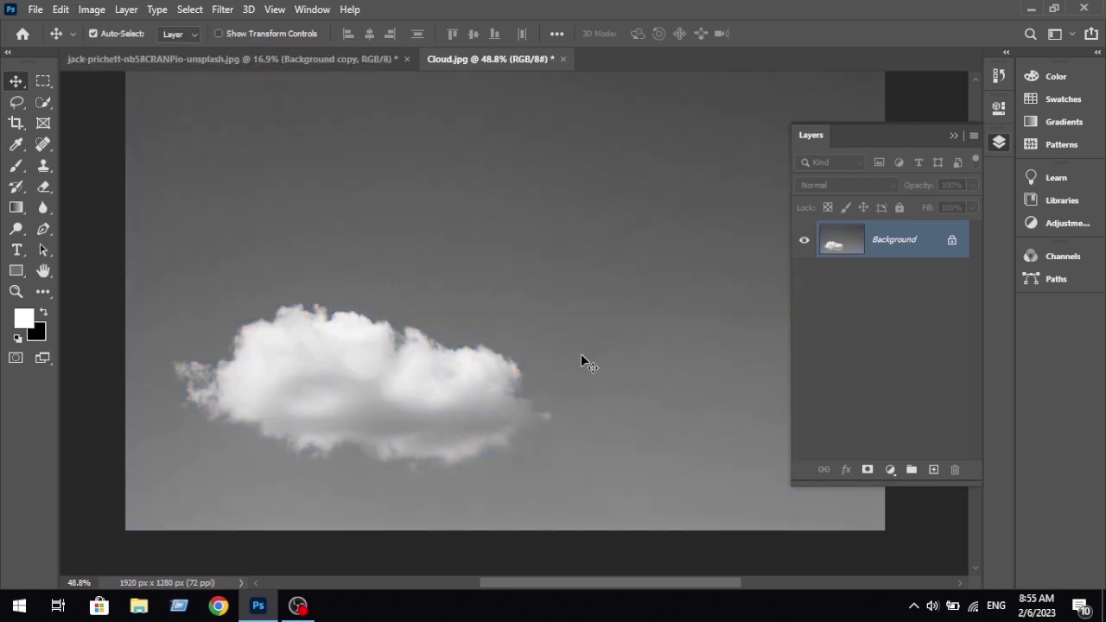
left_click_drag(504, 210, 474, 227)
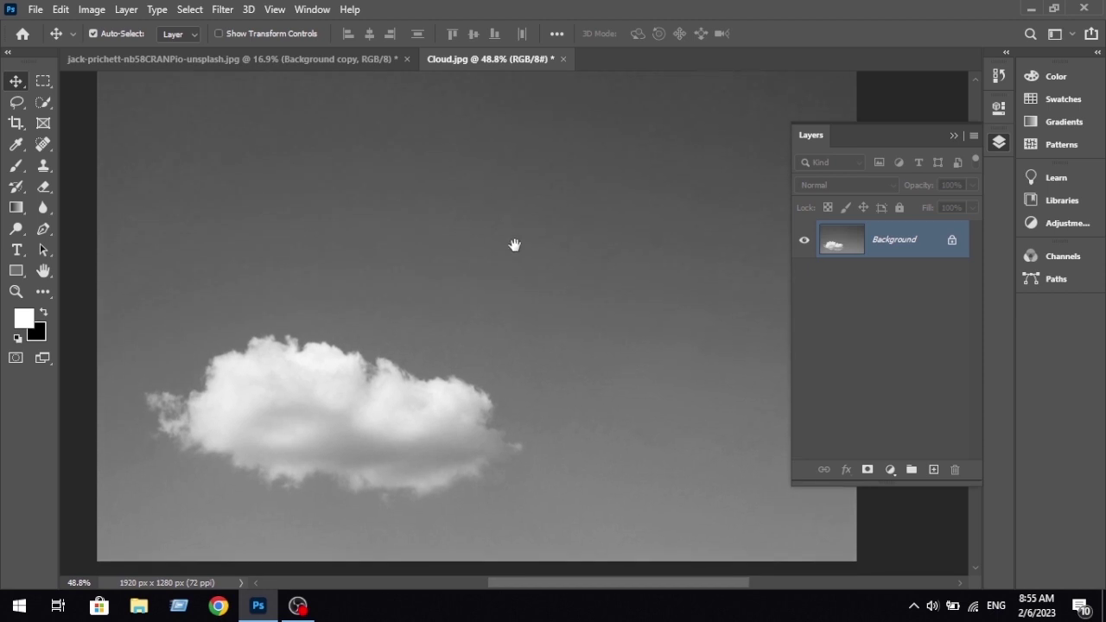
Apply Levels 122/0.50/225 so the sky turns black behind a white cloud, then merge it into Background.
left_click(890, 469)
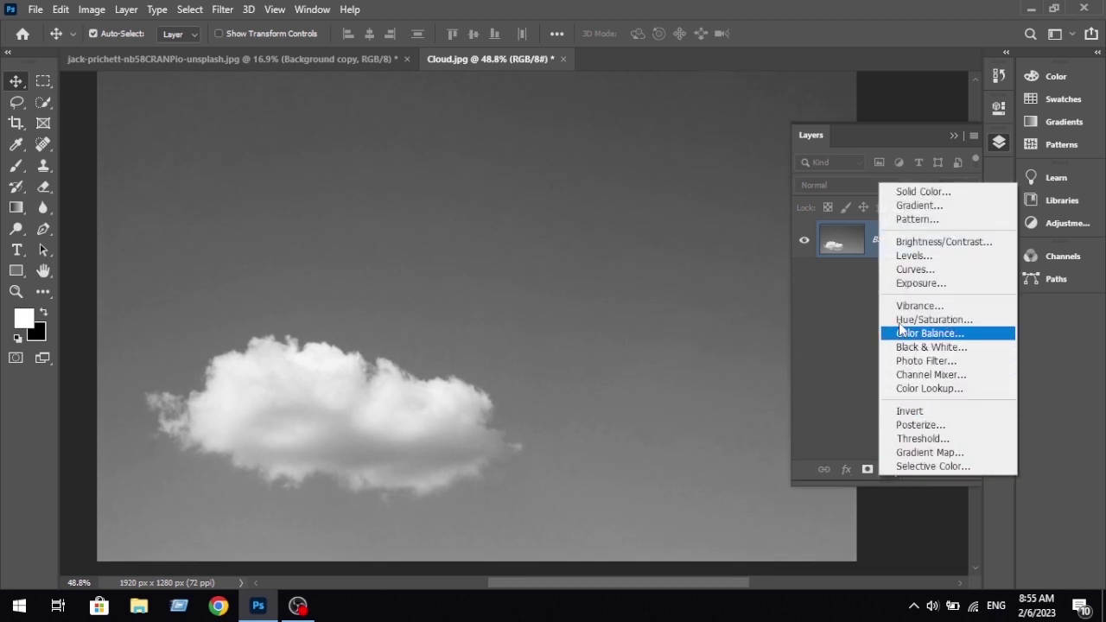
left_click(906, 256)
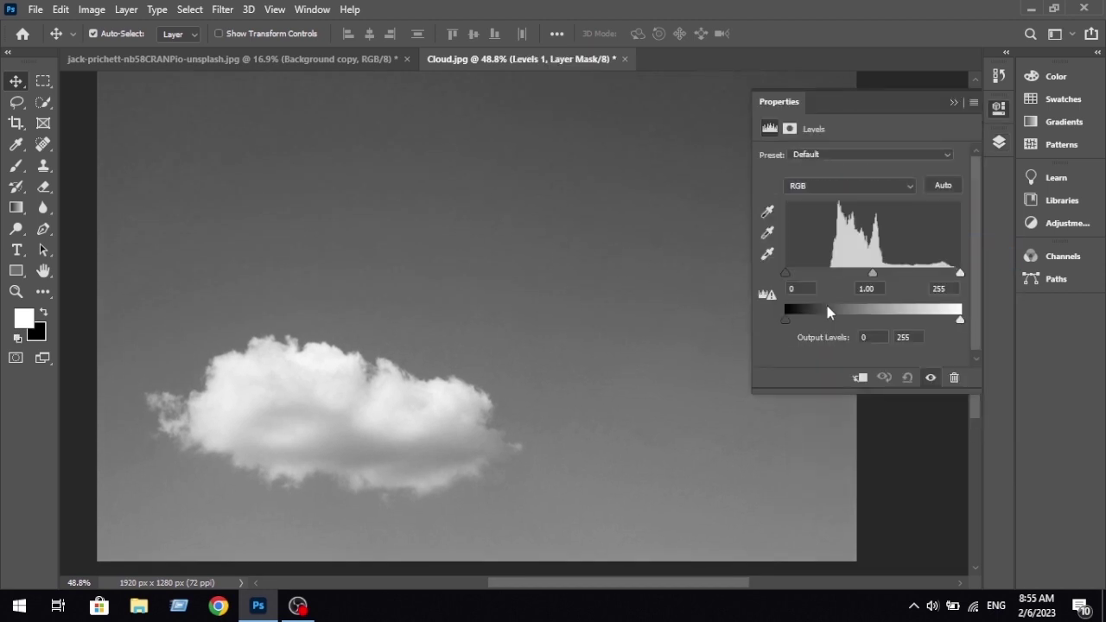
left_click_drag(872, 275, 944, 275)
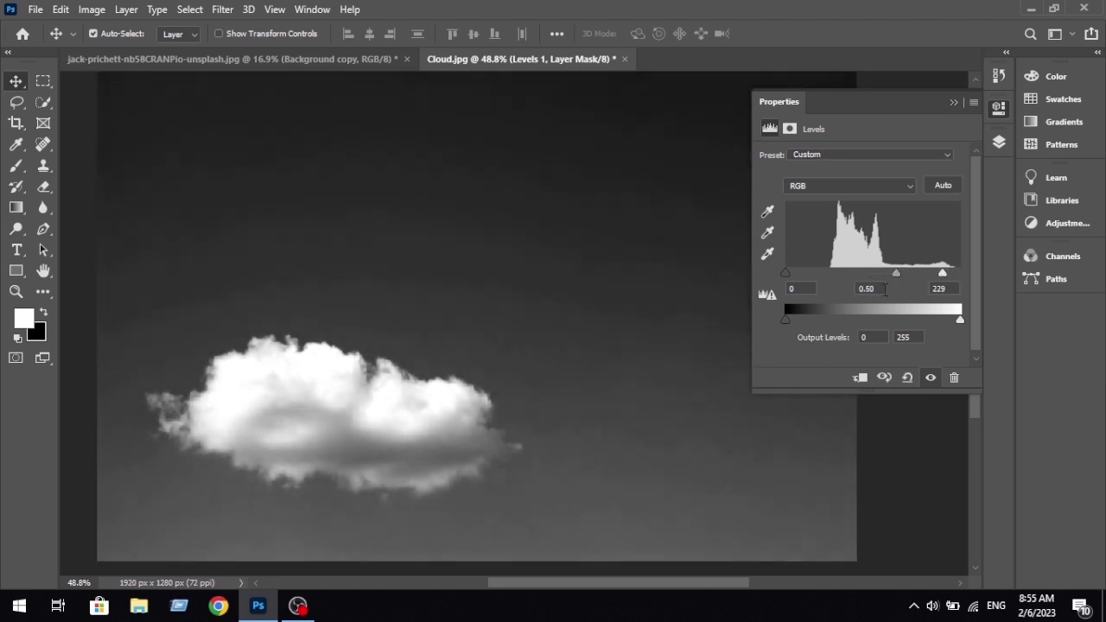
left_click_drag(787, 272, 871, 278)
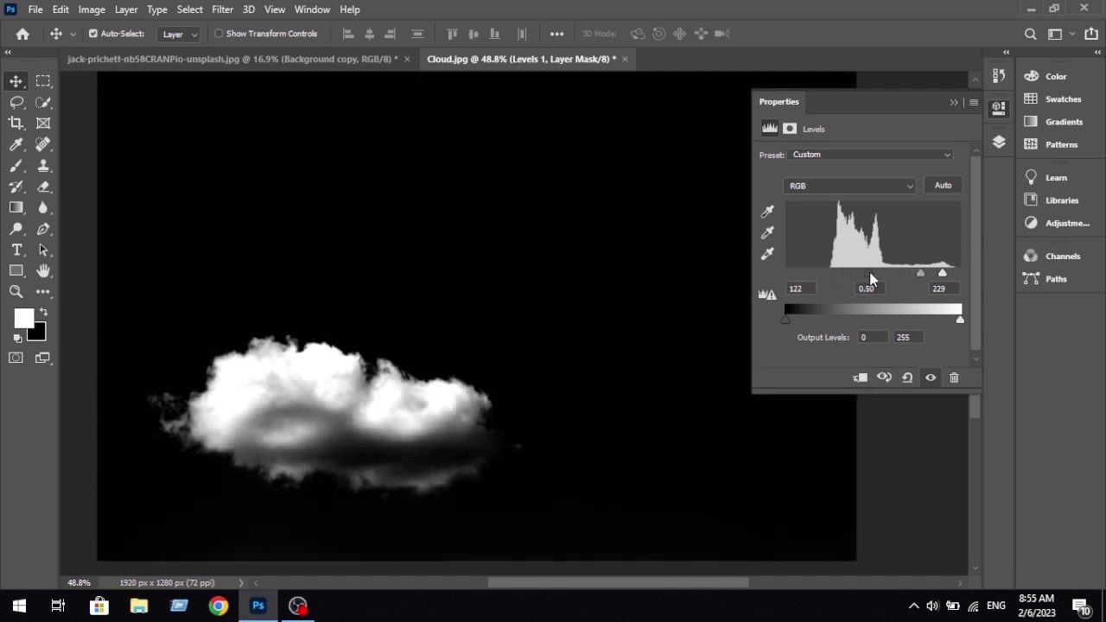
left_click_drag(942, 275, 941, 276)
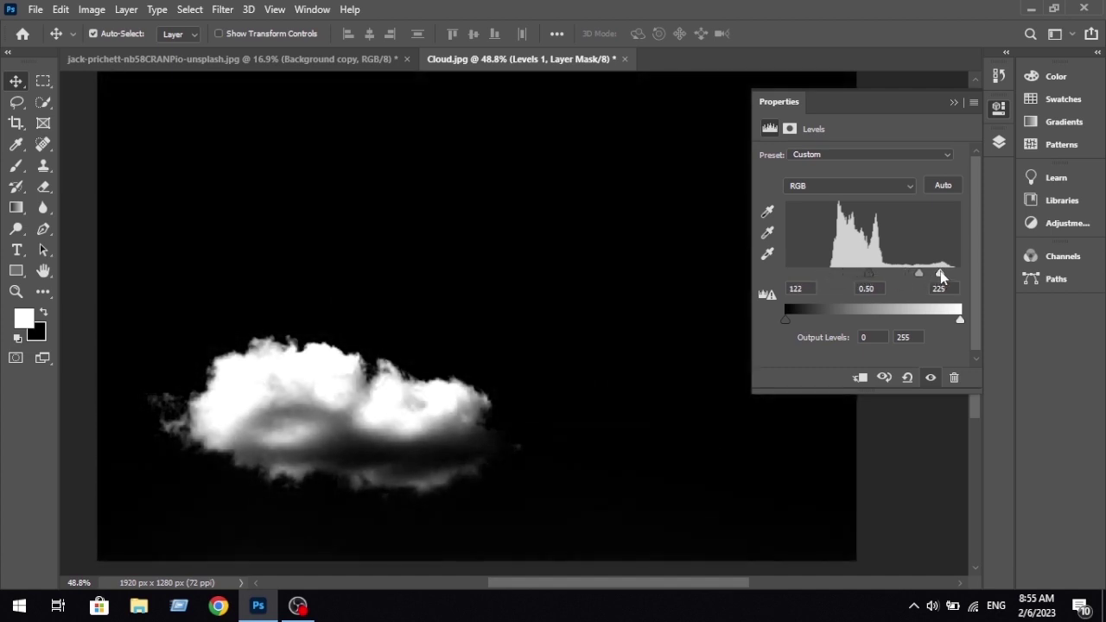
left_click(955, 104)
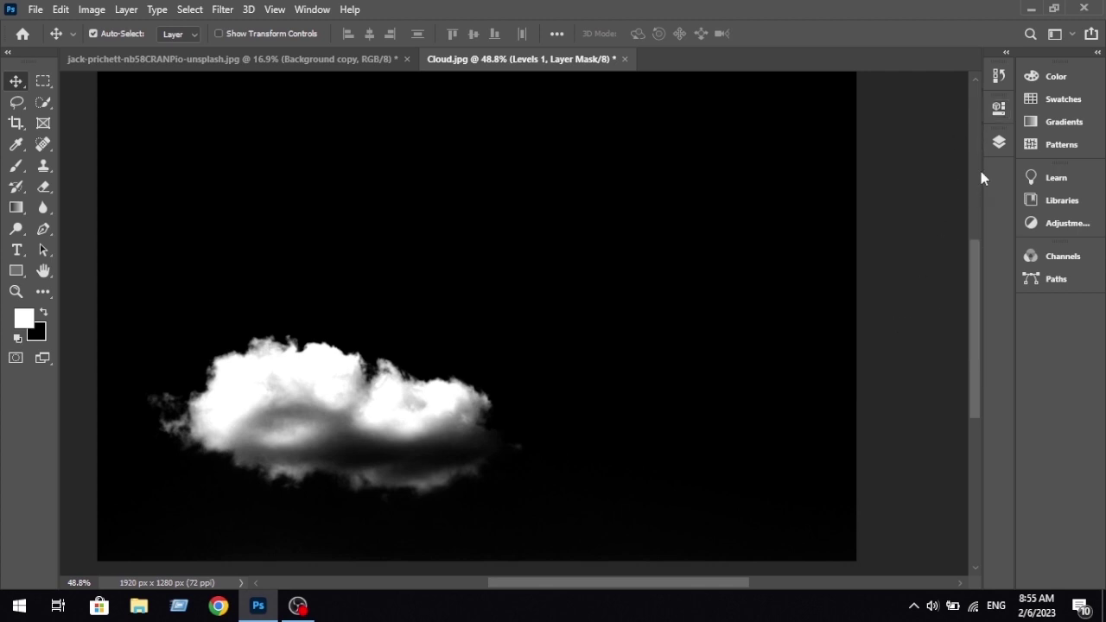
left_click(998, 149)
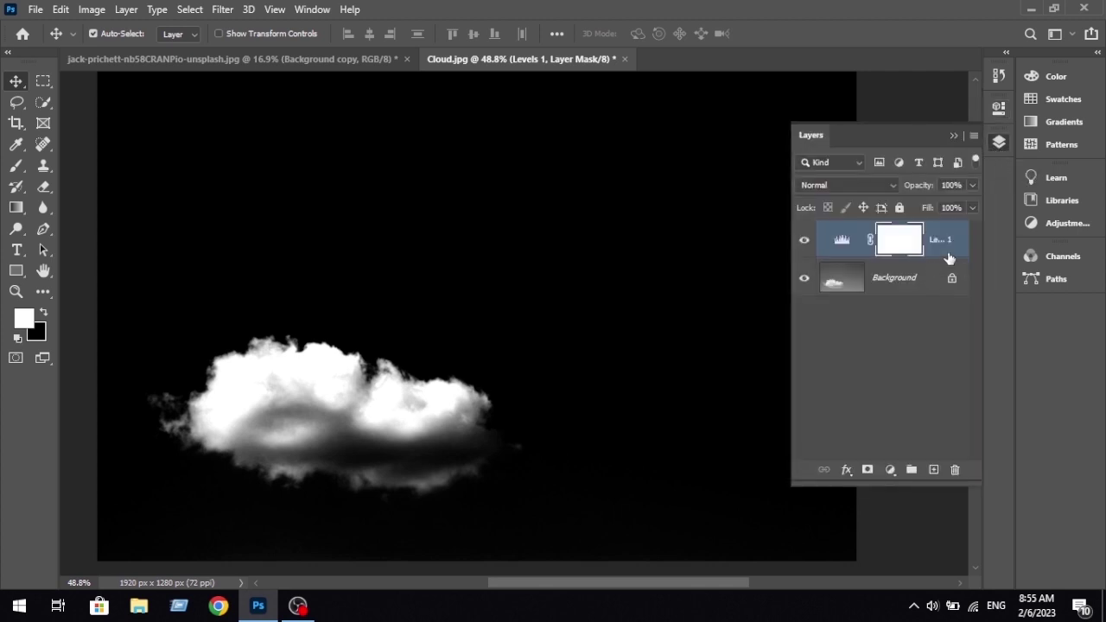
key("ctrl+e")
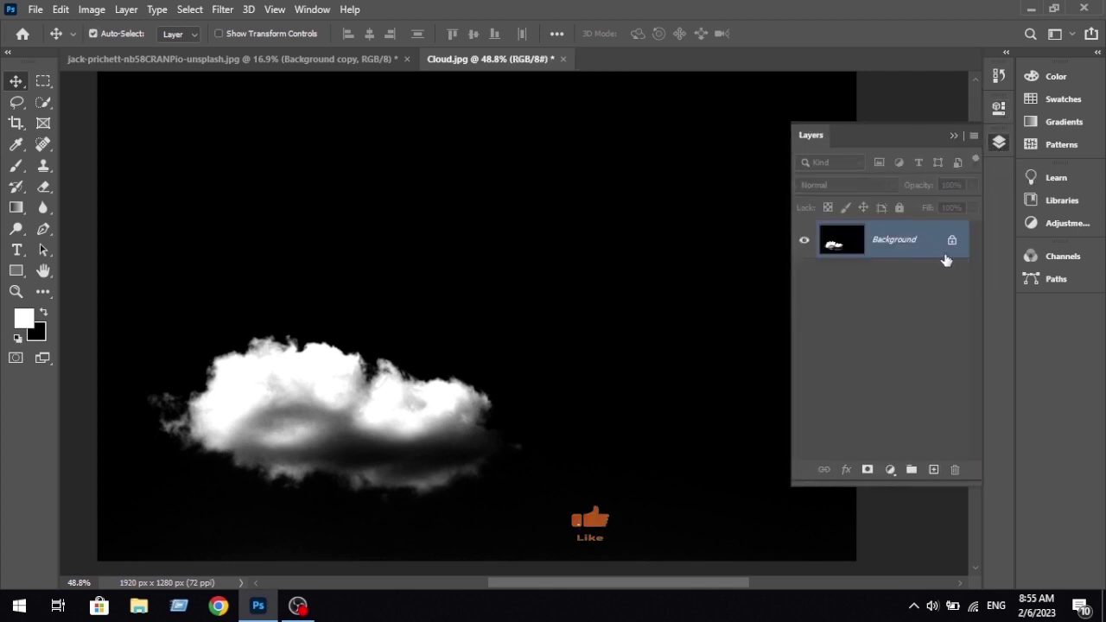
Invert Cloud.jpg to a black cloud on white and marquee-select a rectangle around the cloud.
left_click(43, 81)
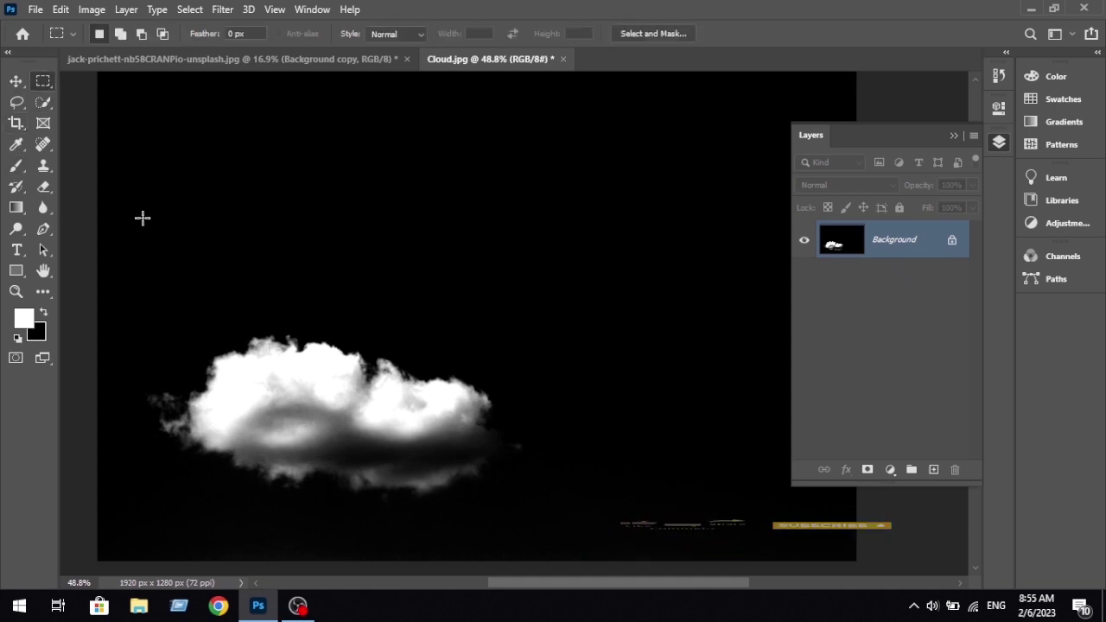
left_click(91, 9)
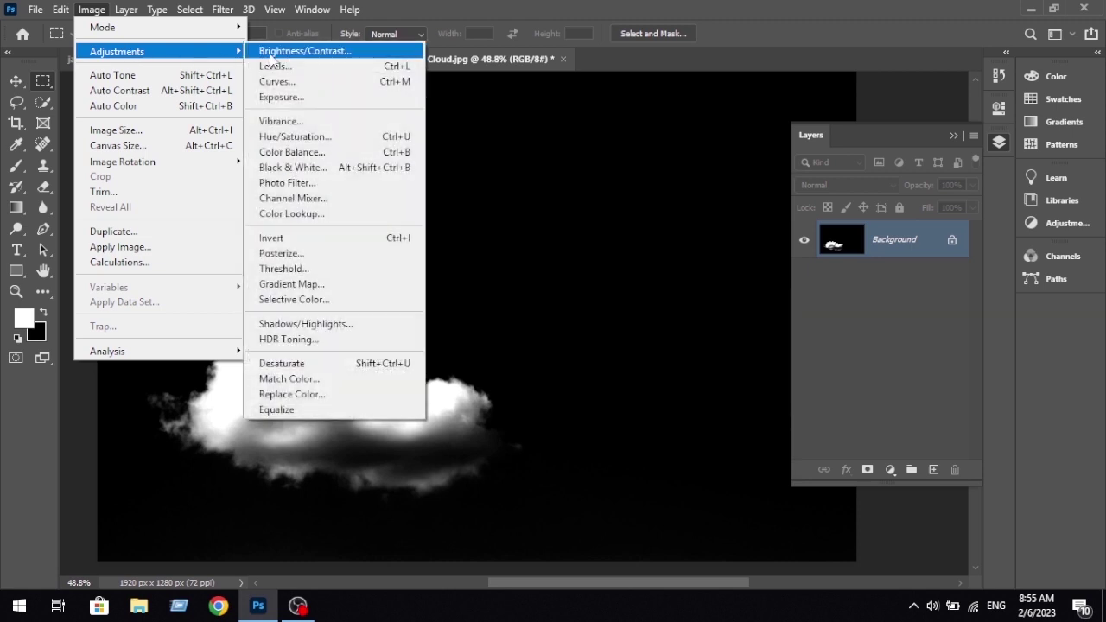
mouse_move(117, 51)
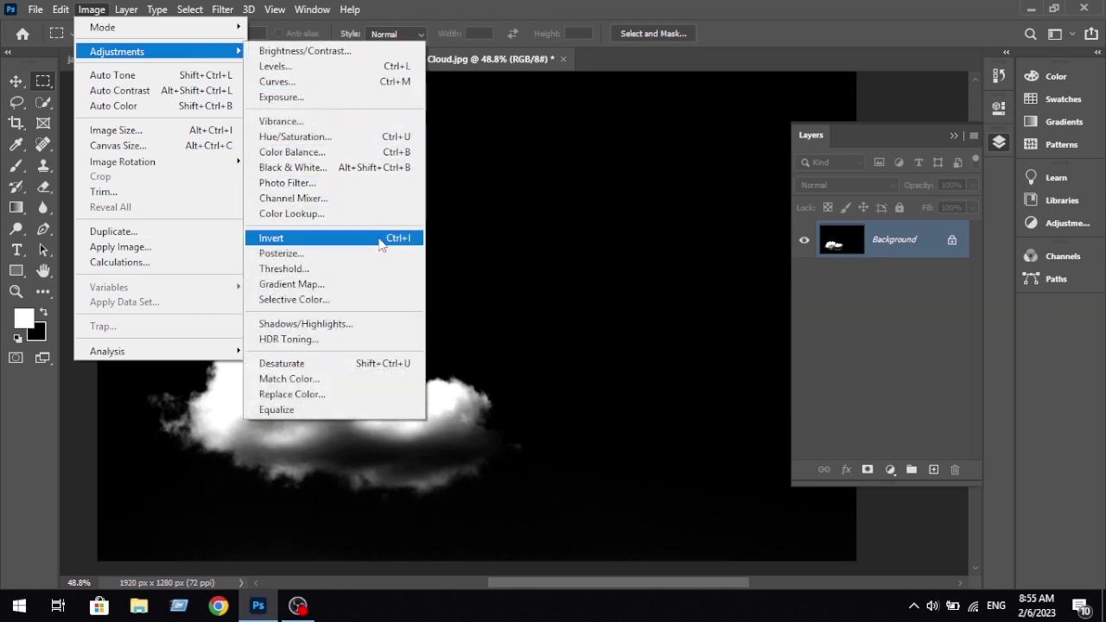
left_click(381, 246)
left_click_drag(450, 371, 513, 373)
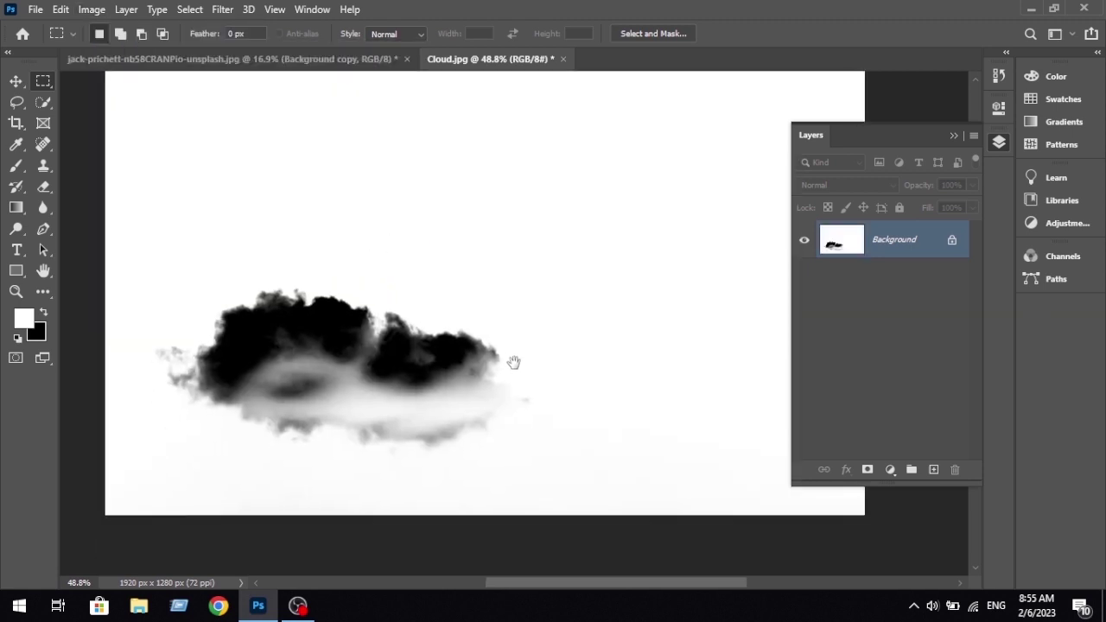
left_click_drag(133, 268, 545, 479)
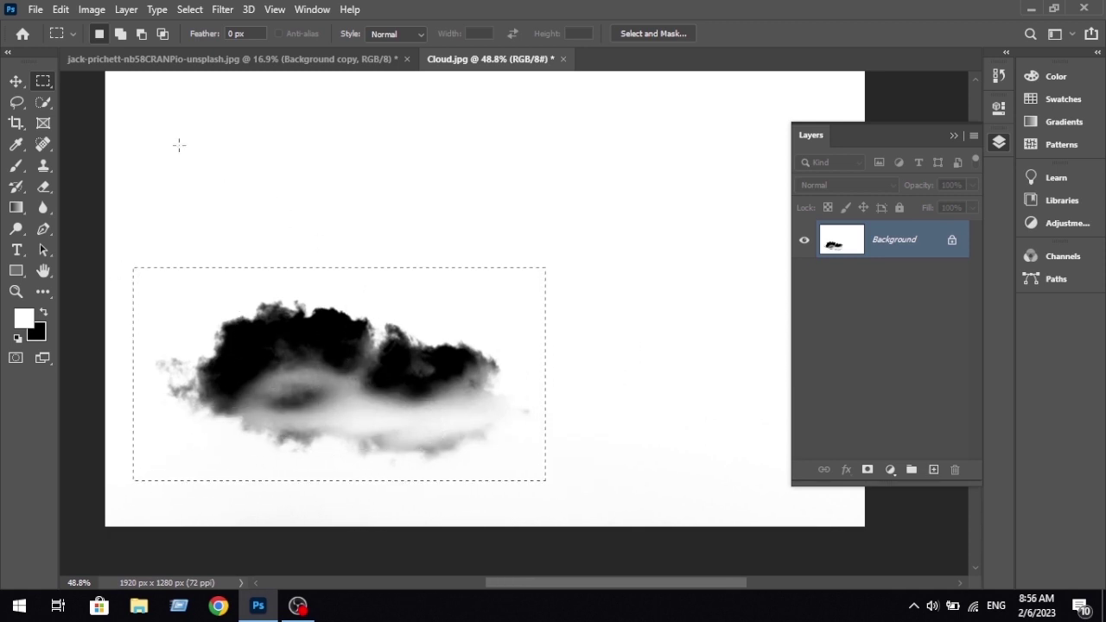
Define the selected cloud as a new brush preset named 'Cloud' and select the Brush tool.
left_click(61, 9)
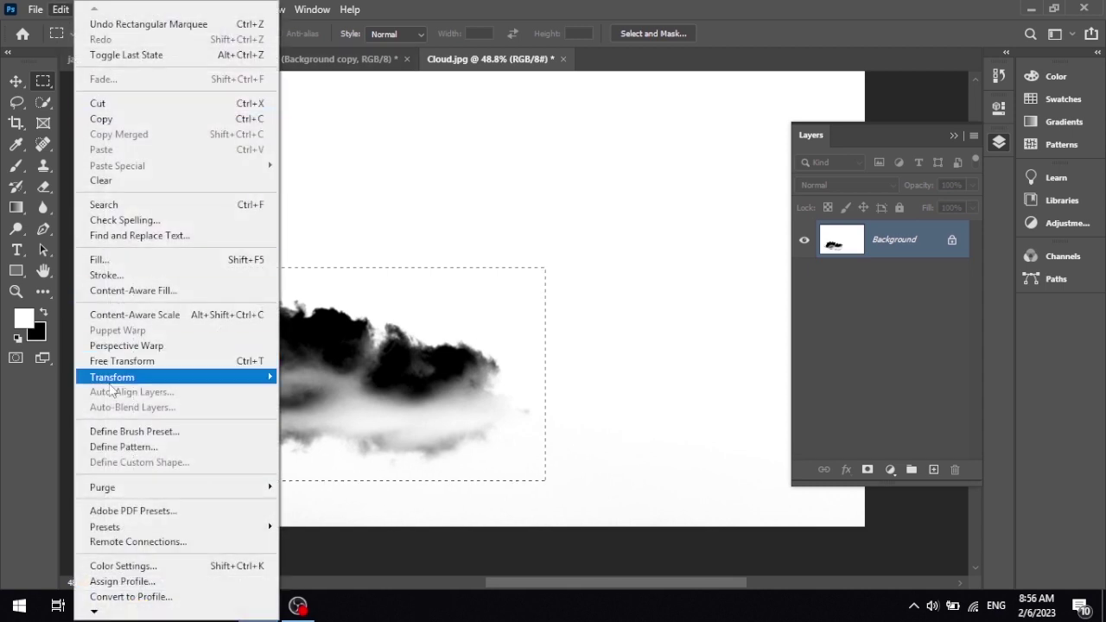
left_click(191, 432)
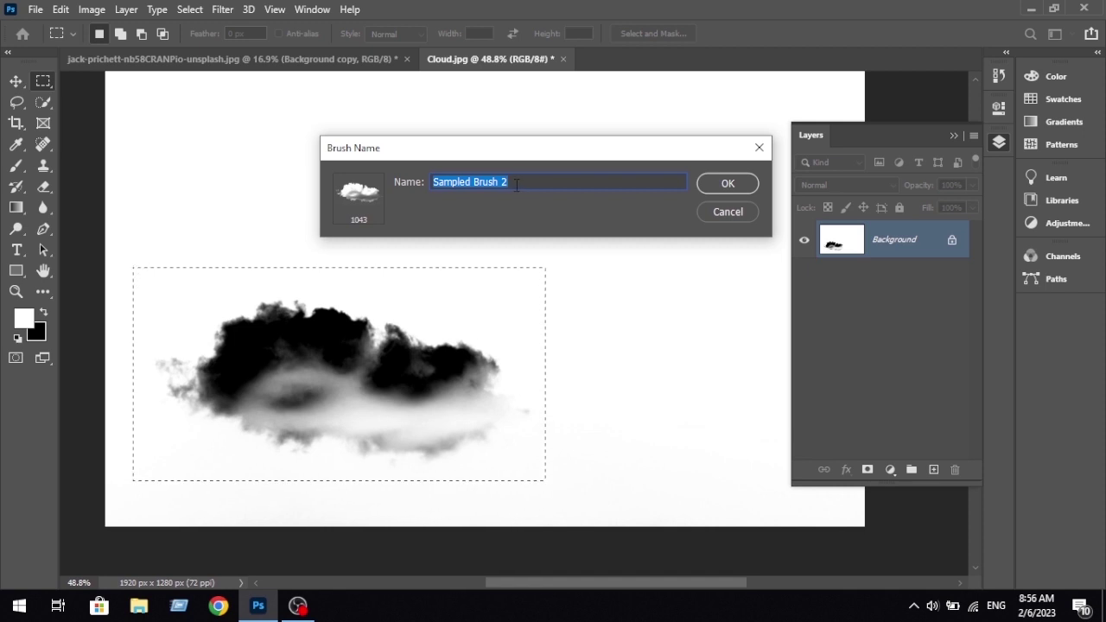
key("BackSpace")
type("Cloud")
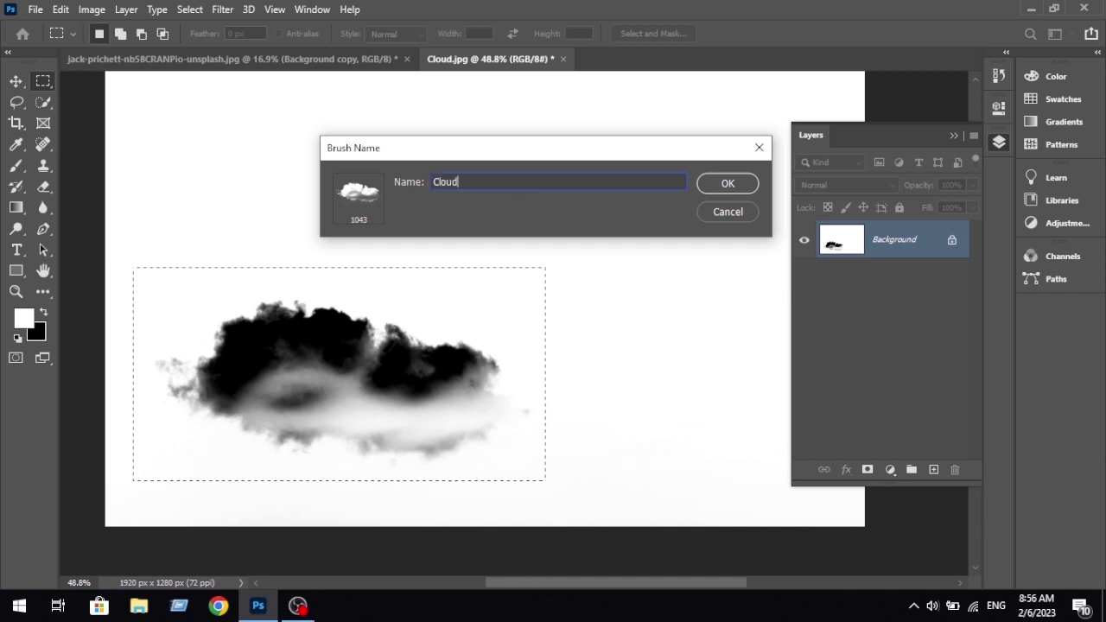
key("Return")
key("b")
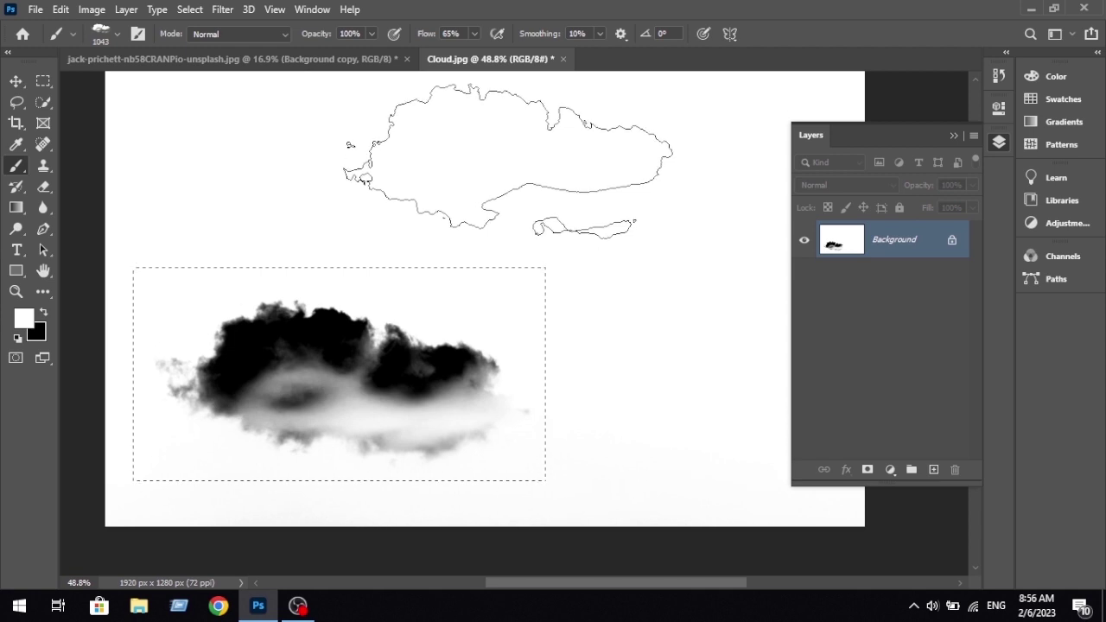
On the desert image, set the Cloud brush to 68% flow and 734 px size.
left_click(354, 59)
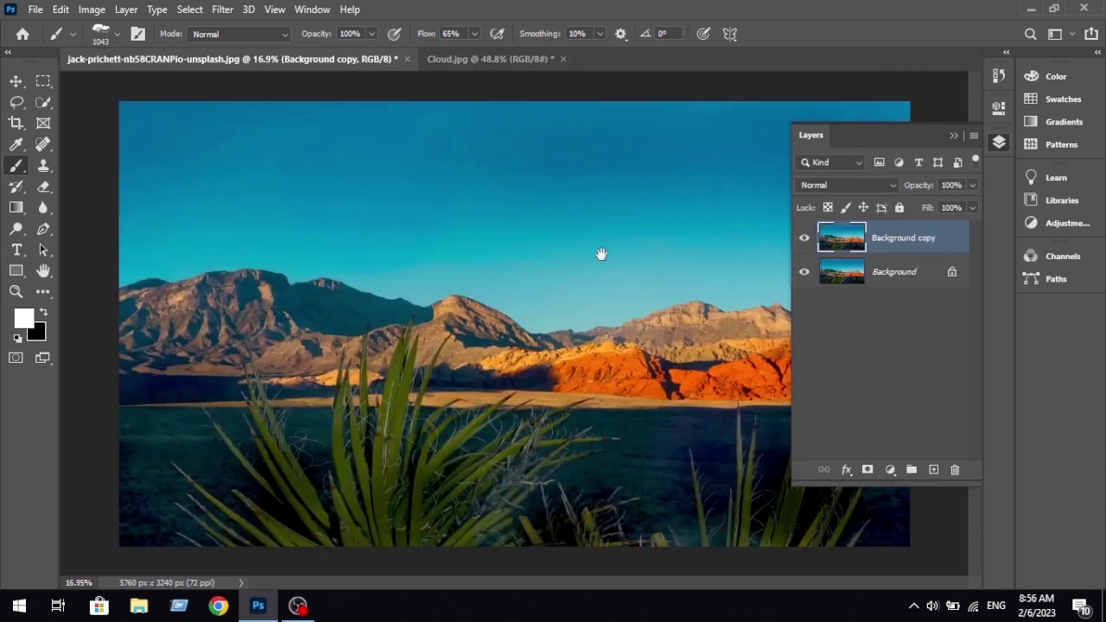
left_click(954, 136)
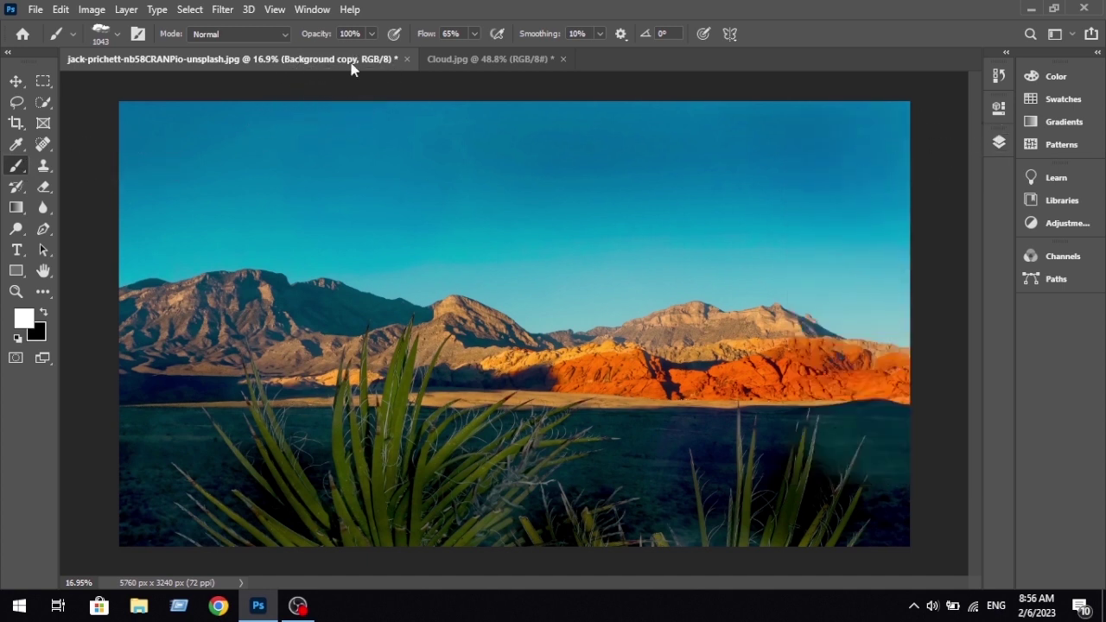
left_click(370, 34)
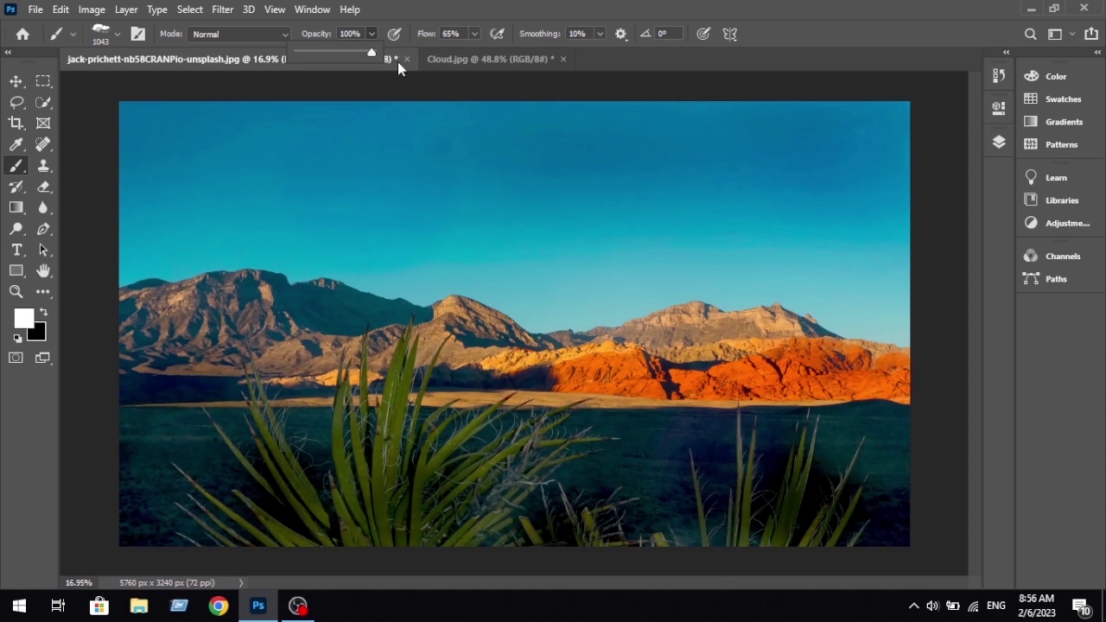
left_click(475, 34)
left_click_drag(479, 52, 484, 54)
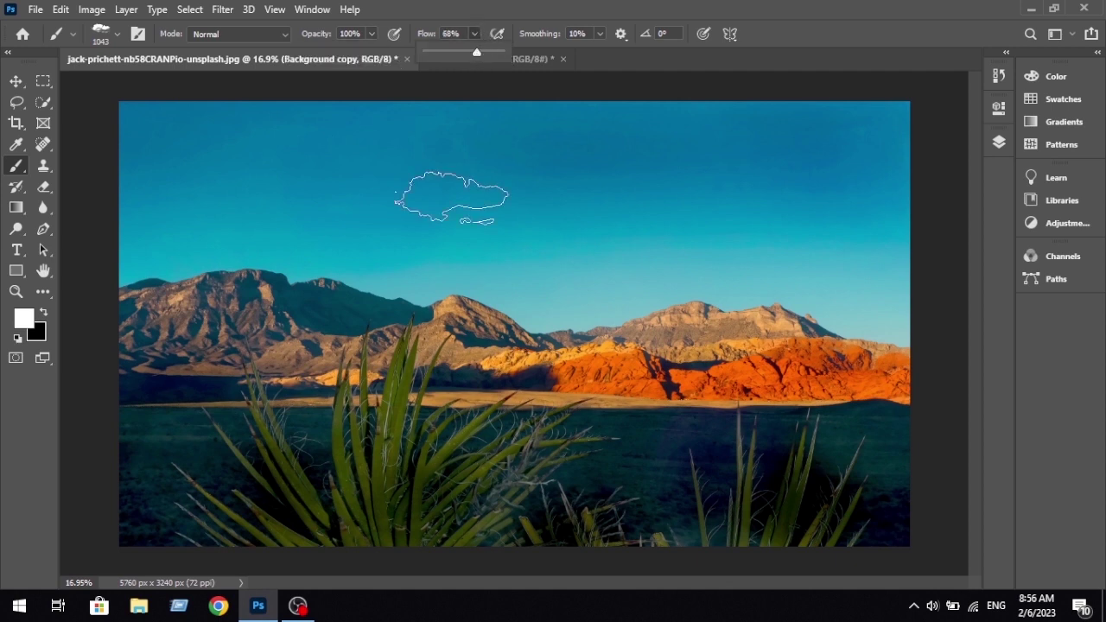
key("alt")
mouse_move(483, 234)
left_mouse_down()
mouse_move(575, 244)
mouse_move(462, 244)
left_mouse_up()
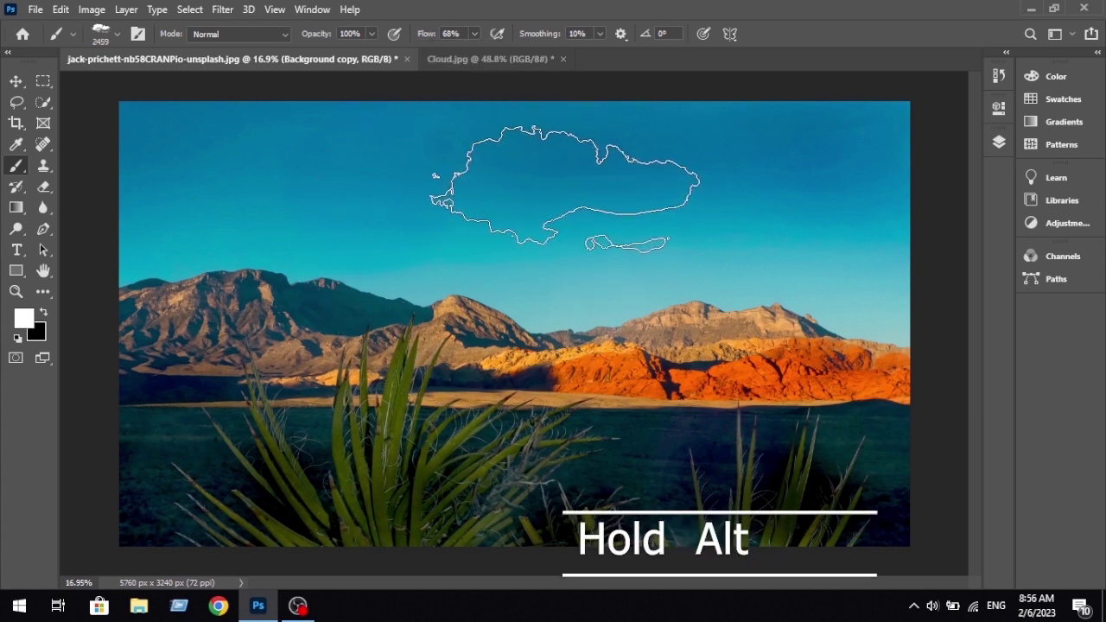
scroll(575, 243, "down", 1)
left_click(999, 145)
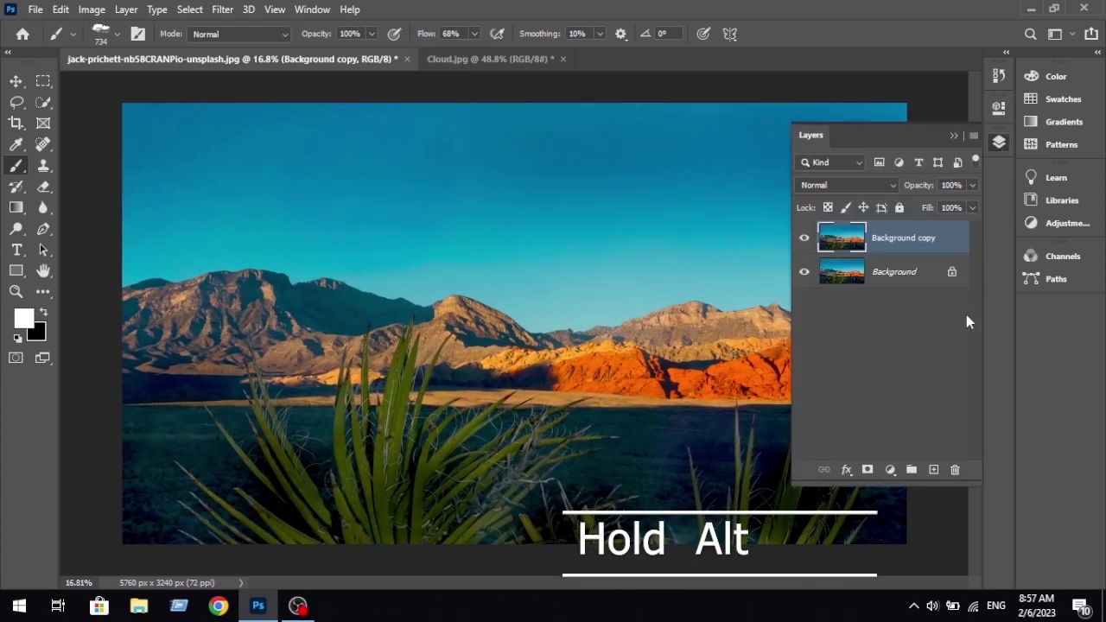
Add a new layer and stamp large white clouds in the upper sky and top-left sky.
left_click(934, 470)
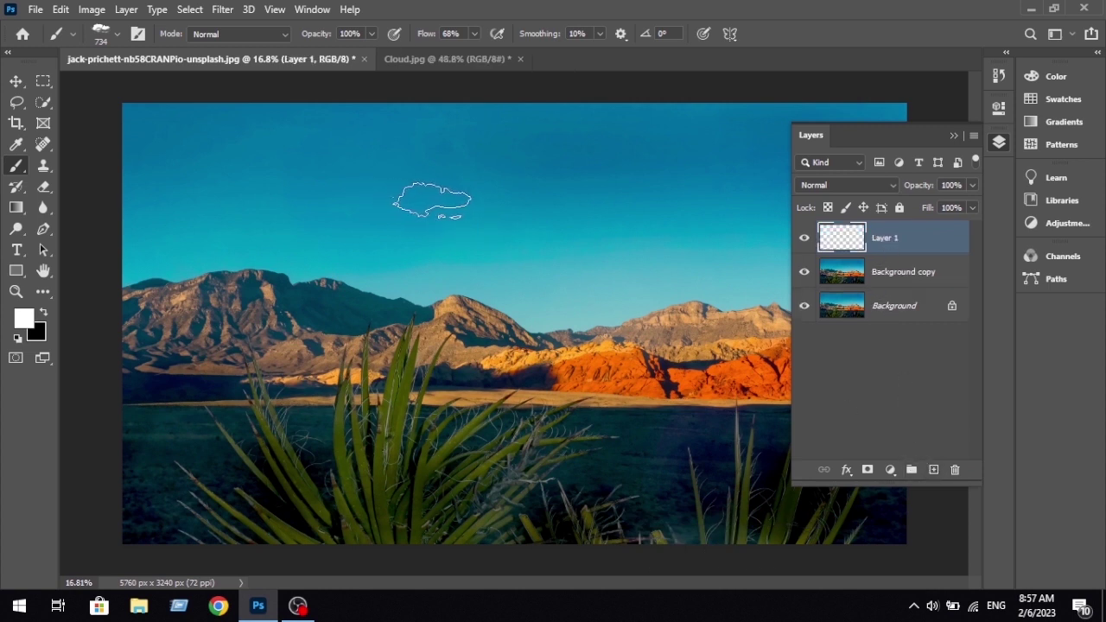
left_click_drag(434, 210, 618, 227)
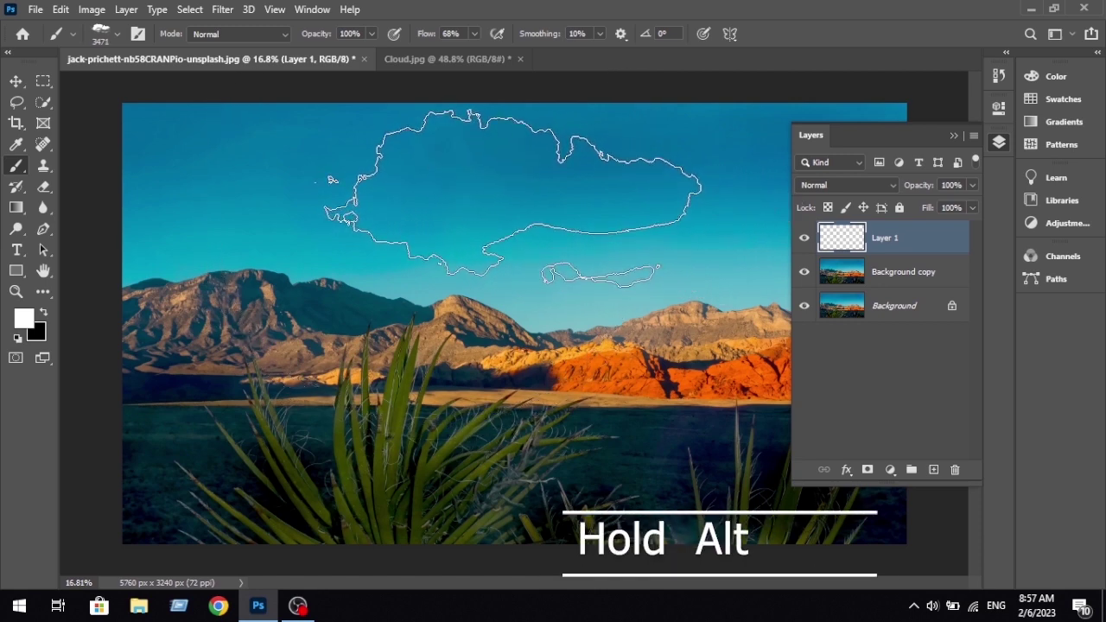
left_click(512, 197)
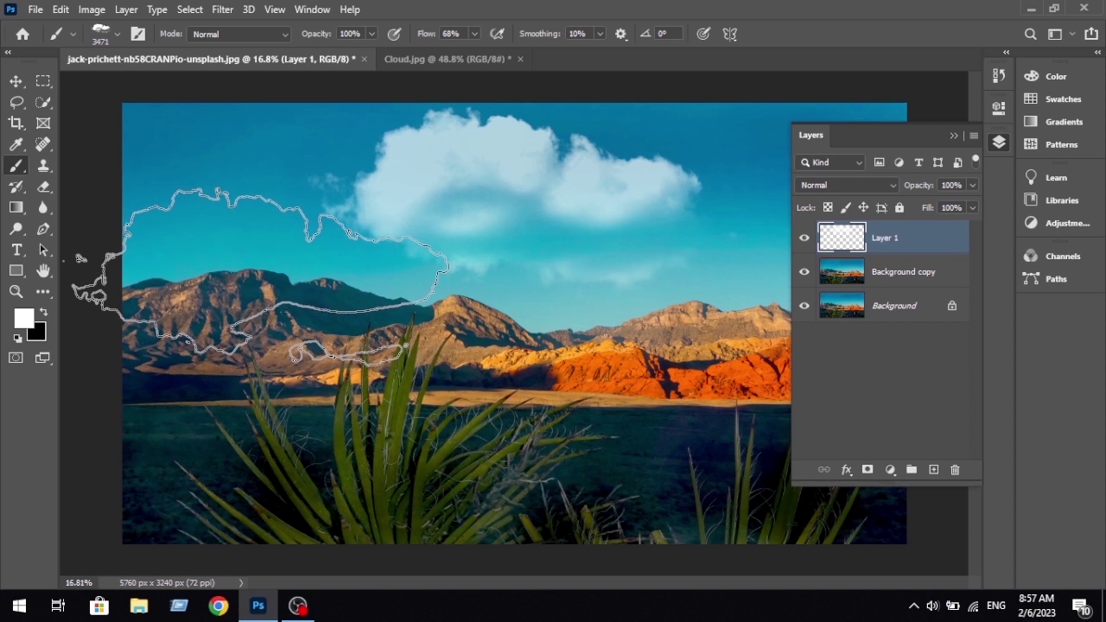
left_click_drag(79, 258, 118, 328)
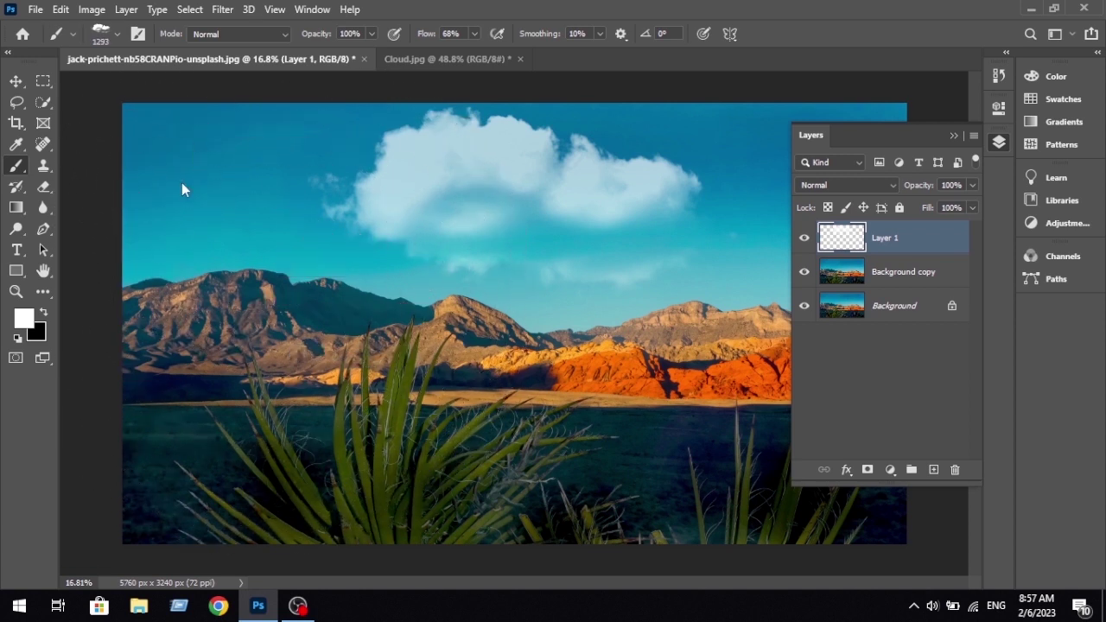
left_click_drag(180, 185, 205, 189)
left_click(192, 149)
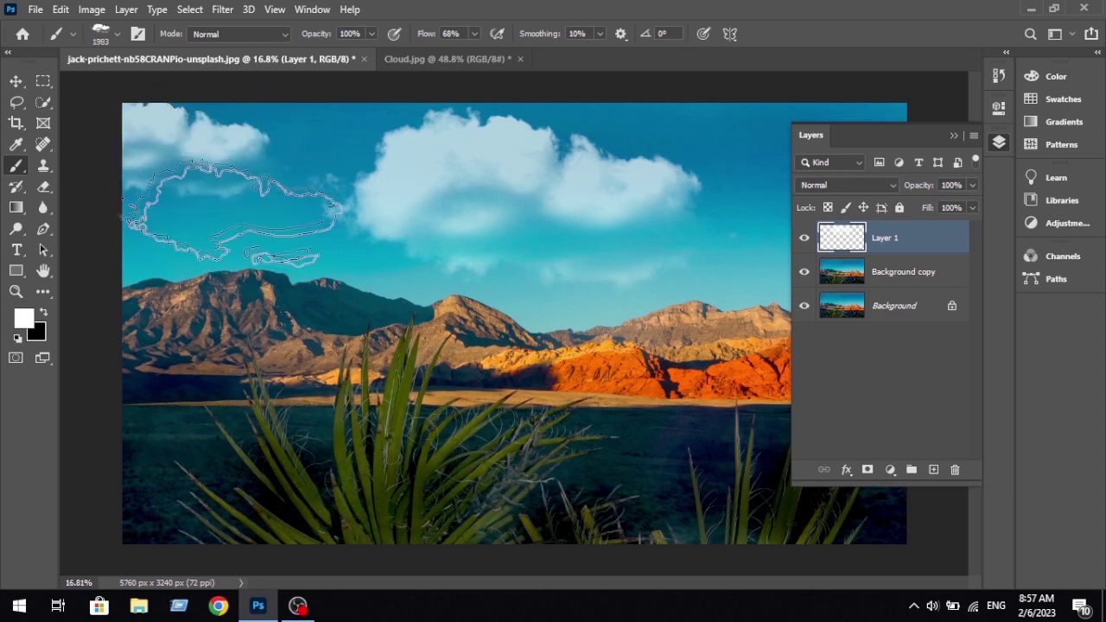
Stamp a small cloud above the right mountains and a 1305 px cloud in the top-right corner.
mouse_move(469, 211)
left_mouse_down()
mouse_move(415, 251)
mouse_move(394, 250)
left_mouse_up()
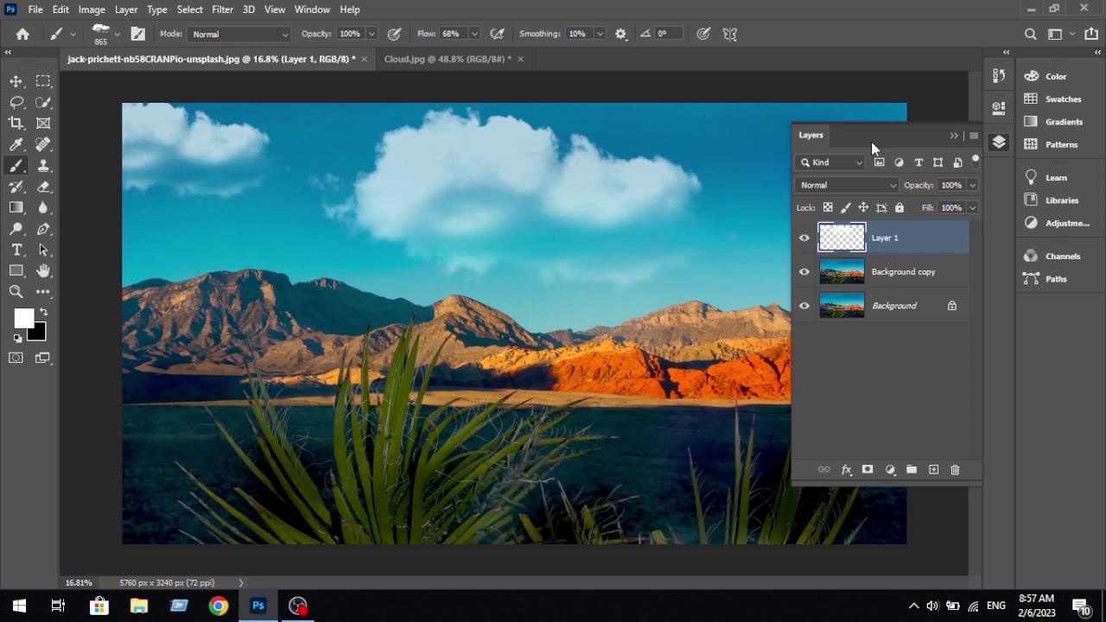
left_click(954, 136)
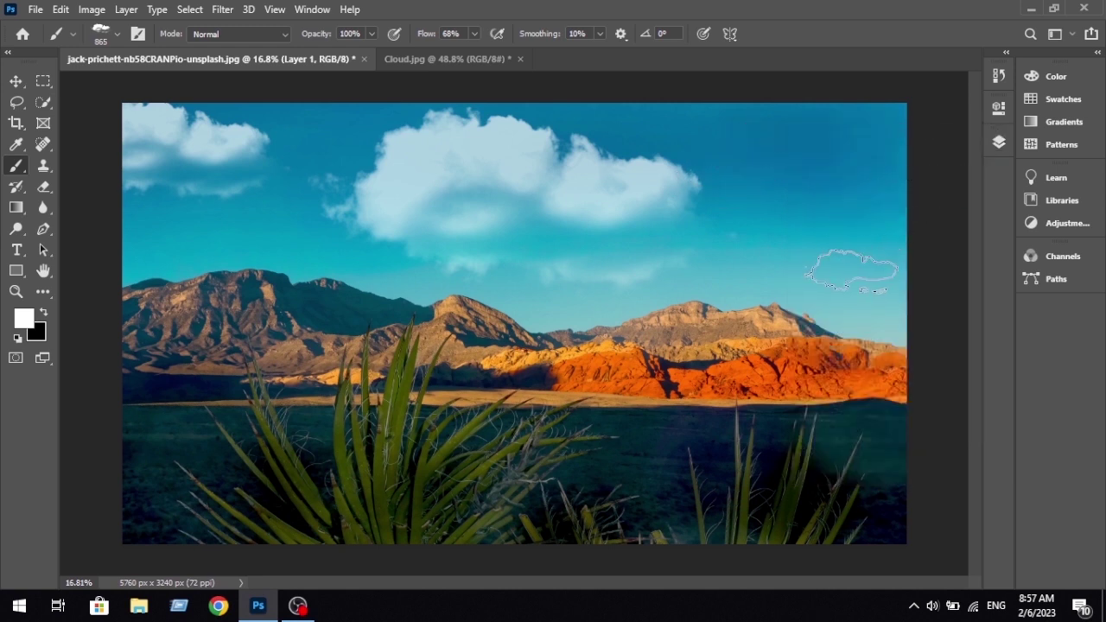
left_click(853, 270)
left_click_drag(918, 173, 930, 171)
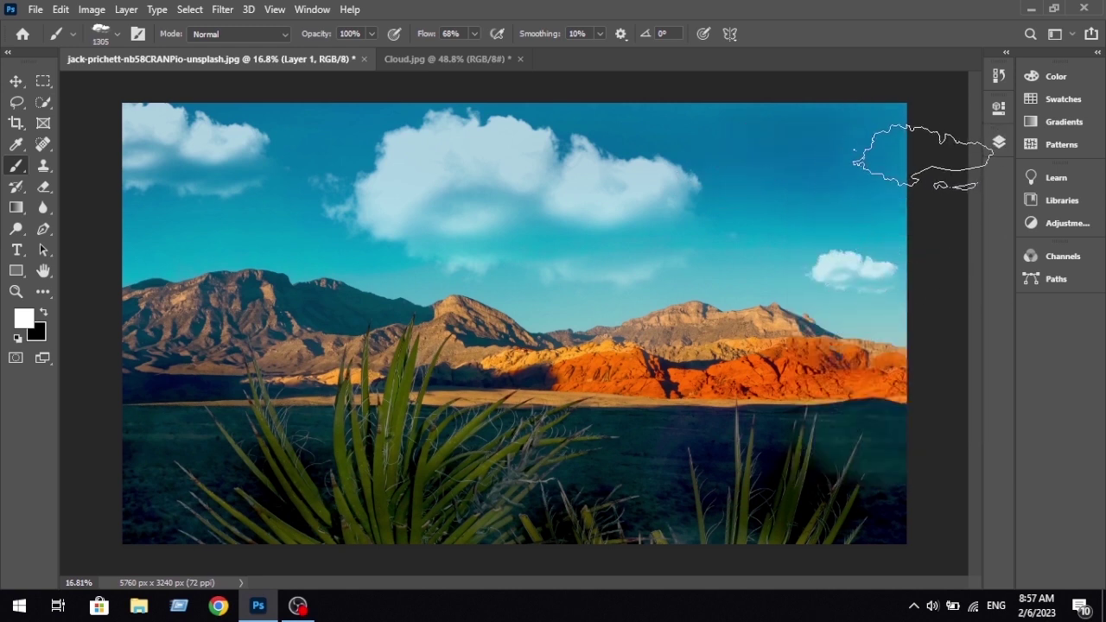
left_click(880, 130)
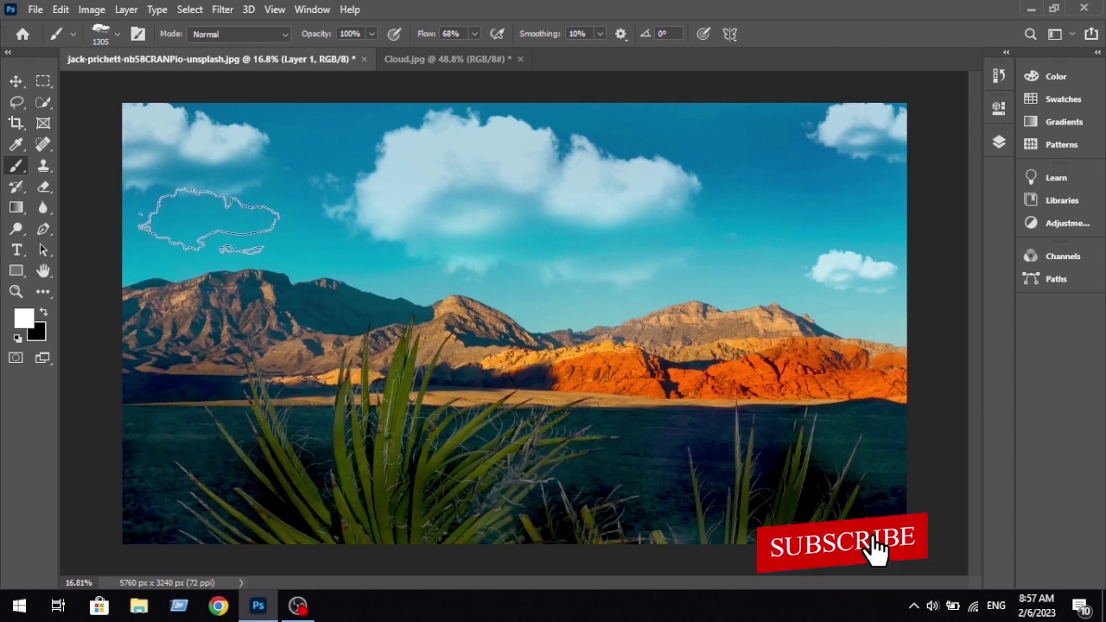
Switch to the Move tool and toggle Layer 1 off and on to compare the sky with and without clouds.
left_click(17, 80)
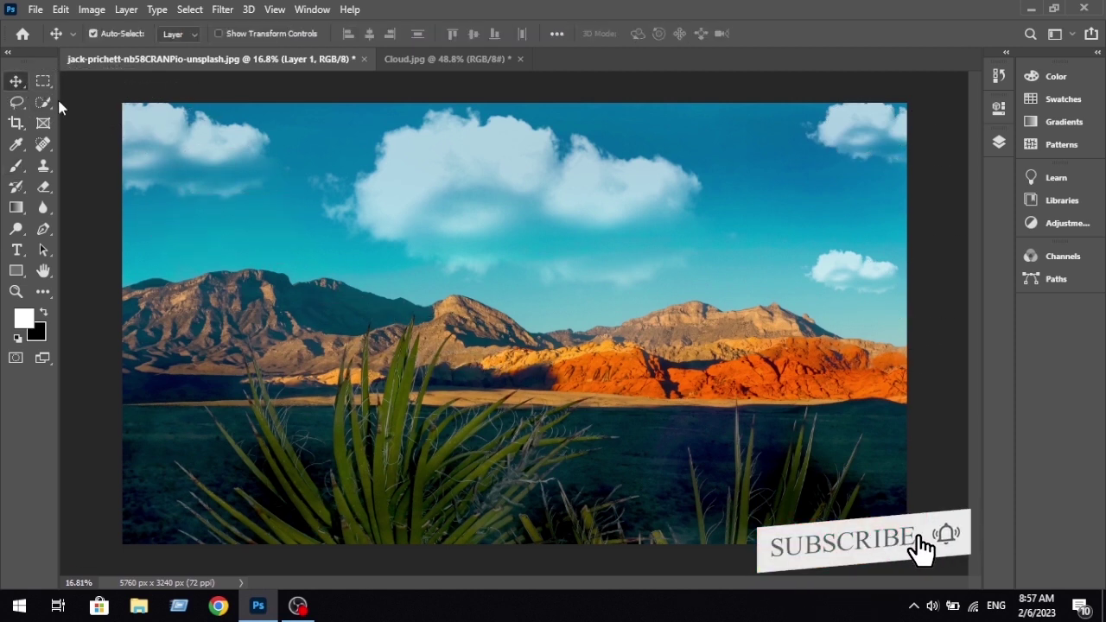
left_click(1005, 145)
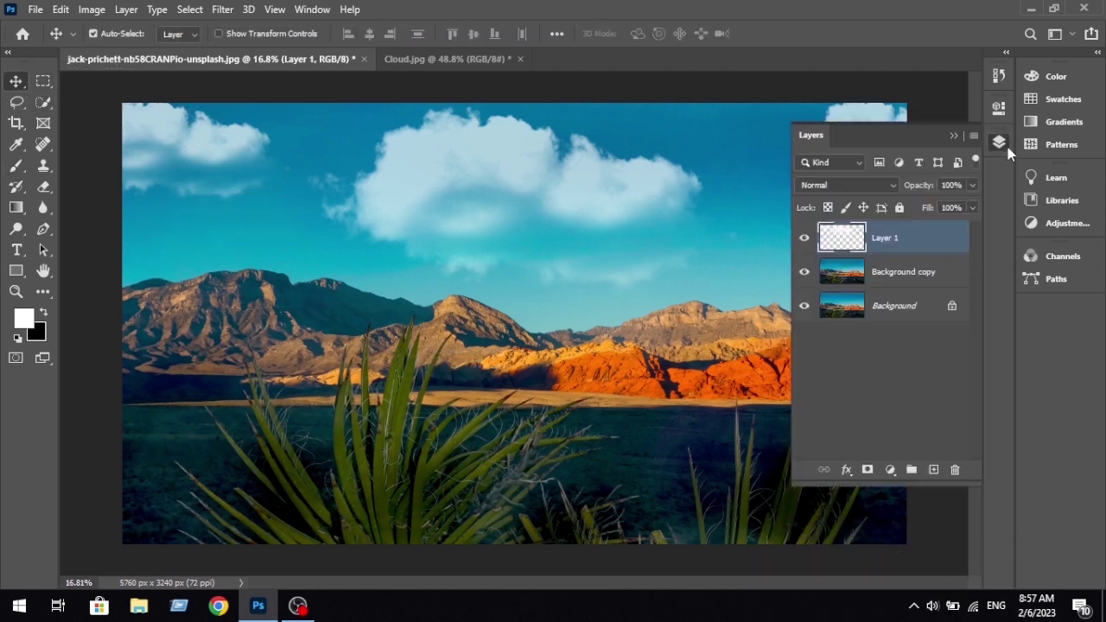
left_click(801, 246)
scroll(492, 291, "down", 3)
scroll(479, 291, "down", 2)
scroll(806, 274, "up", 2)
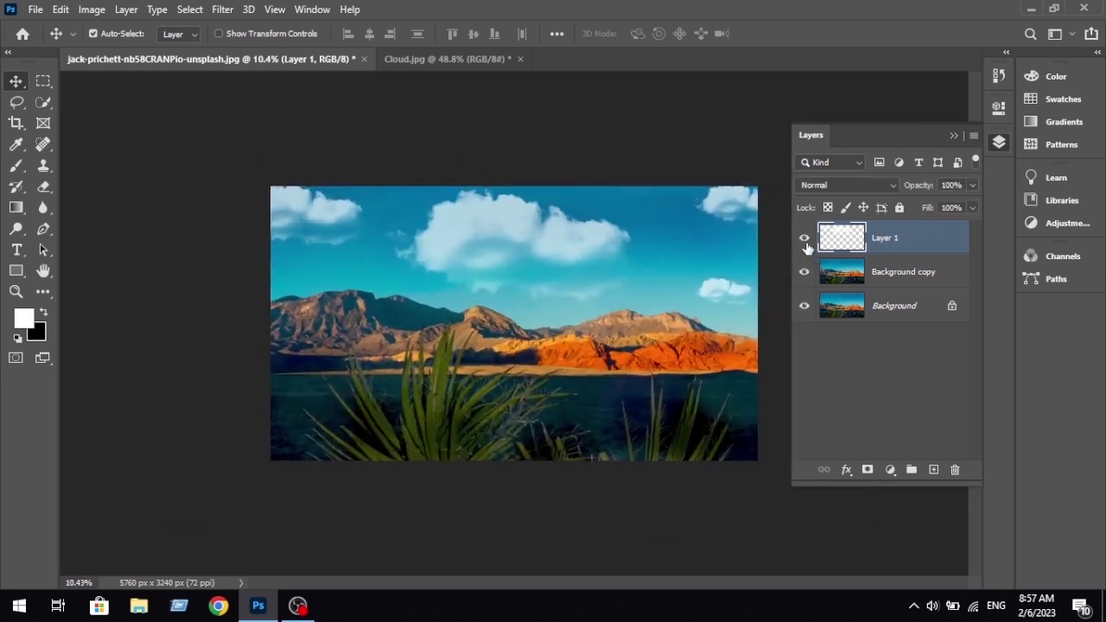
left_click(804, 240)
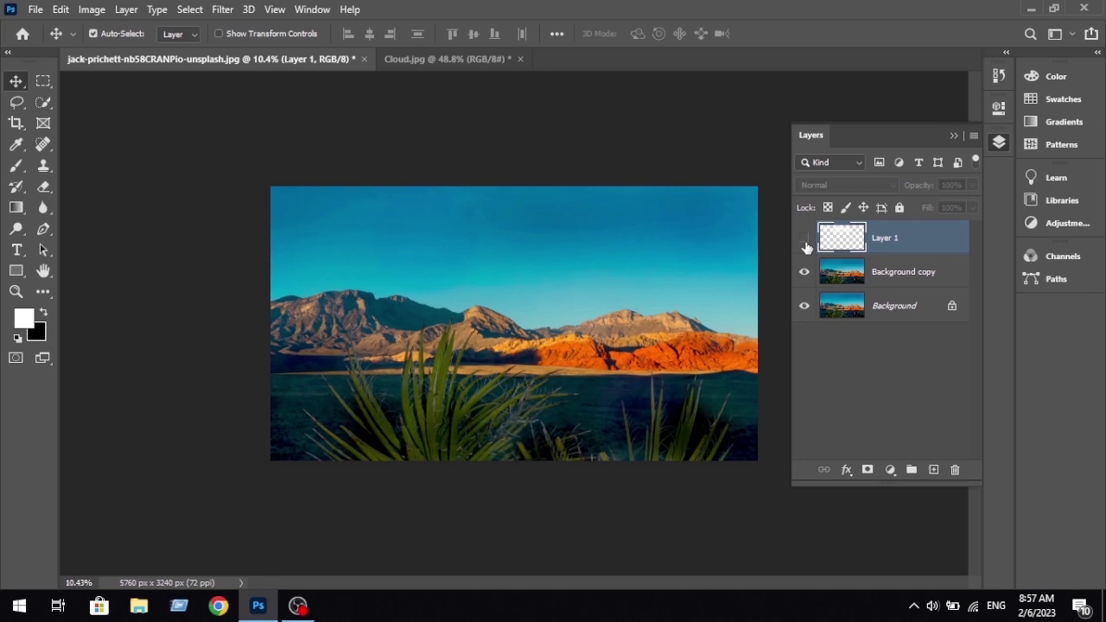
left_click(804, 240)
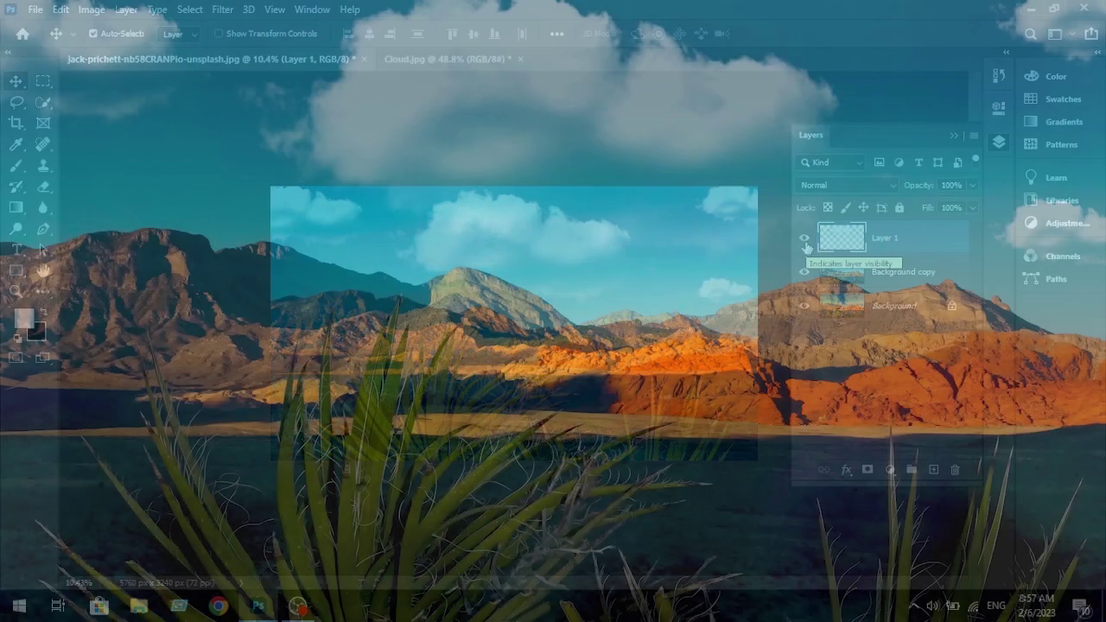